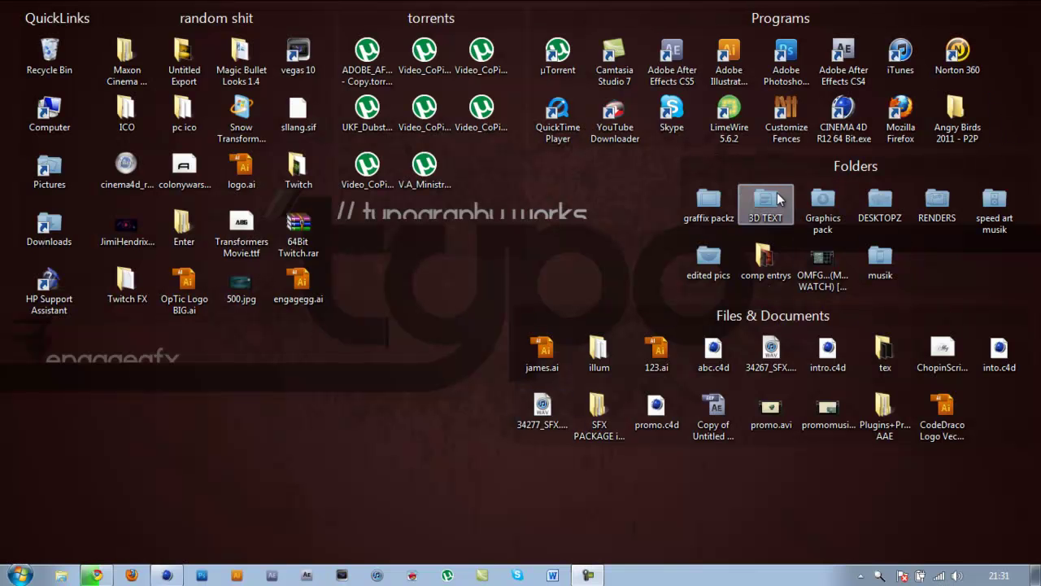
- Open the 3D TEXT folder and play intro.mov in QuickTime Player via Open with
{"action": "double_click", "coordinate": [765, 204]}
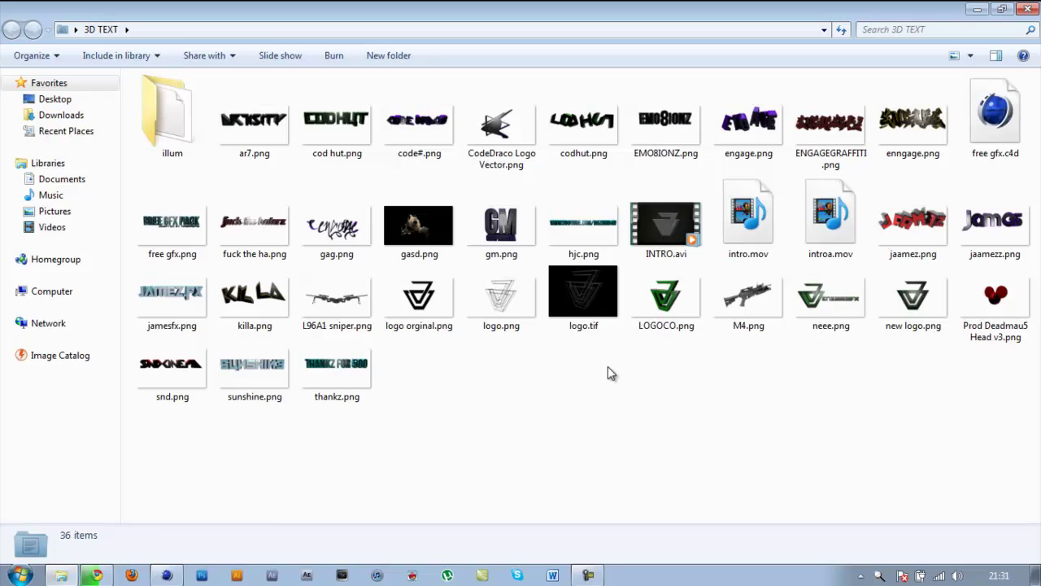
{"action": "left_click", "coordinate": [660, 234]}
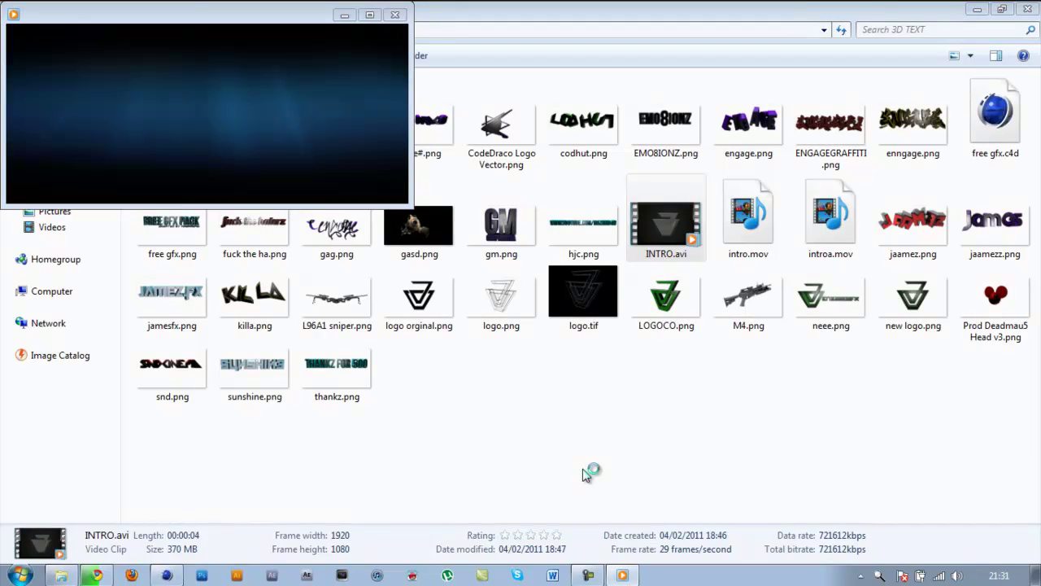
{"action": "left_click", "coordinate": [402, 15]}
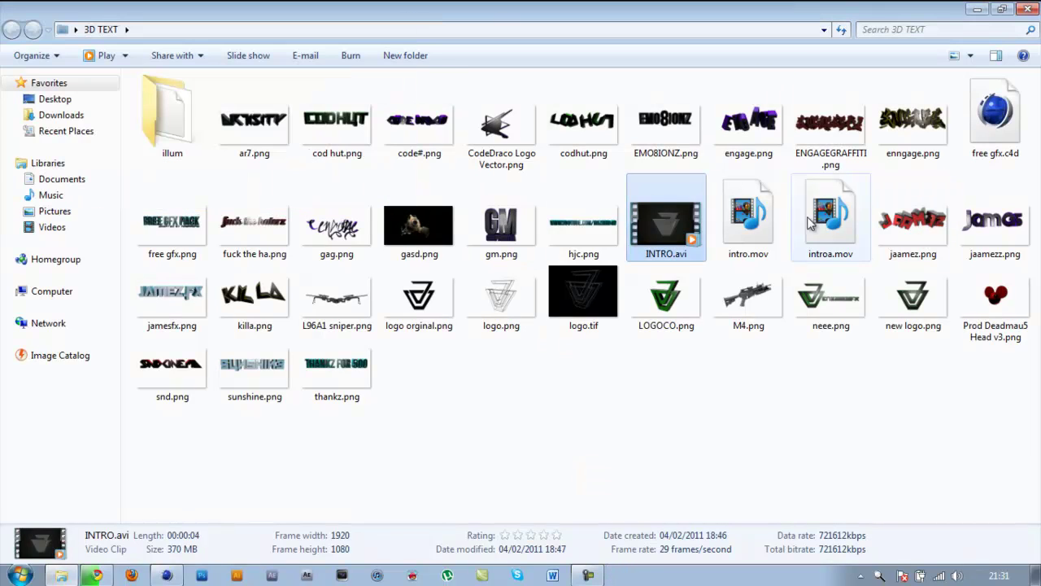
{"action": "left_click", "coordinate": [720, 213]}
{"action": "double_click", "coordinate": [720, 213]}
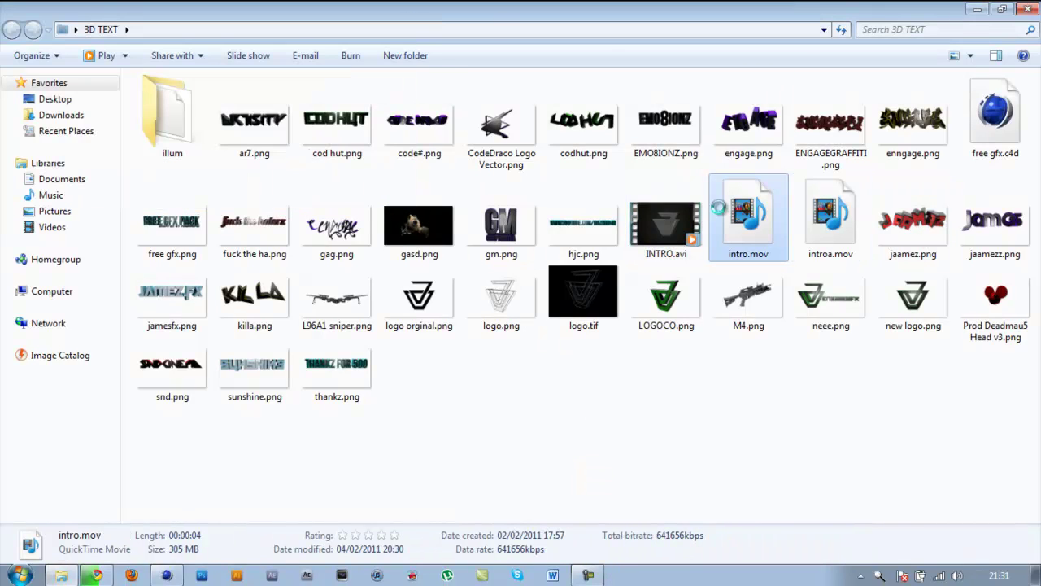
{"action": "right_click", "coordinate": [719, 207]}
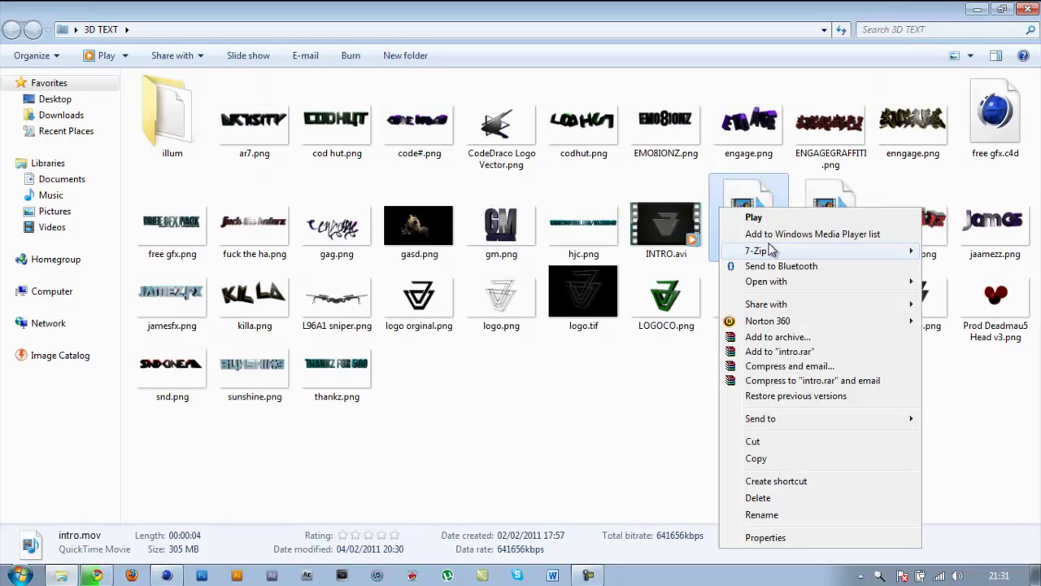
{"action": "mouse_move", "coordinate": [773, 281]}
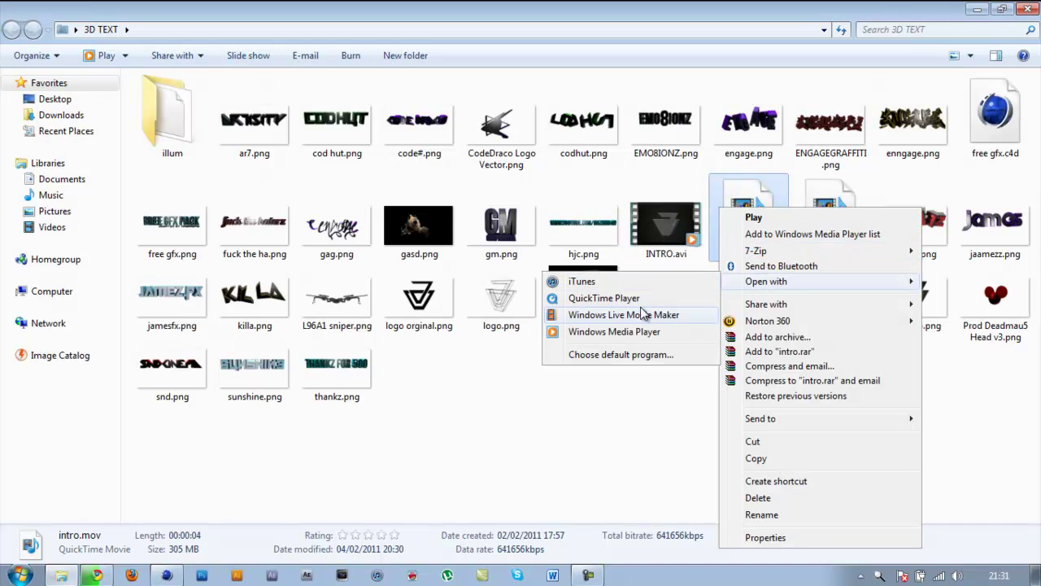
{"action": "left_click", "coordinate": [643, 302]}
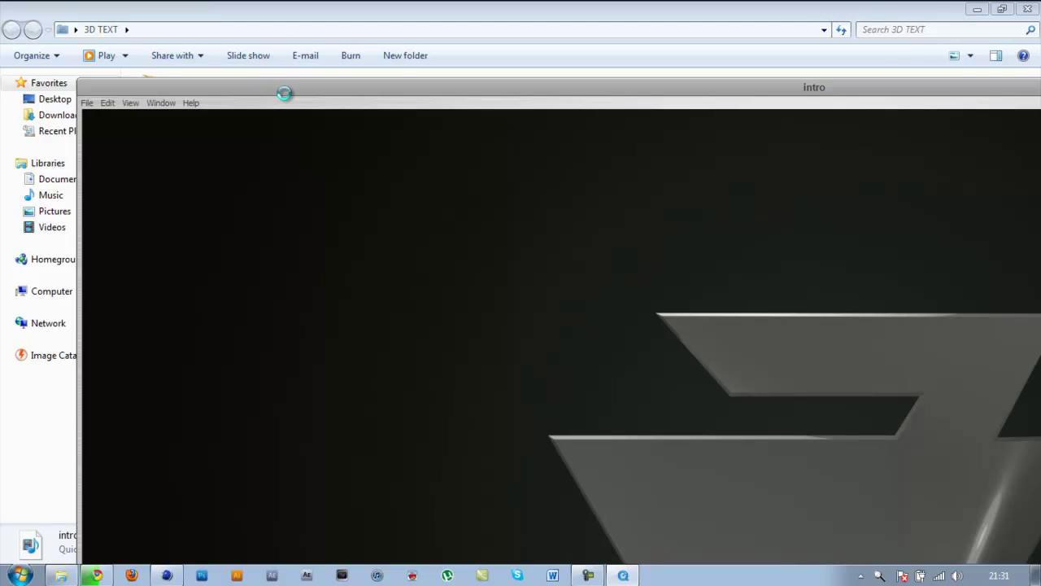
- Fit the intro video to the screen and briefly start and pause it
{"action": "left_click", "coordinate": [138, 108]}
{"action": "left_click", "coordinate": [167, 160]}
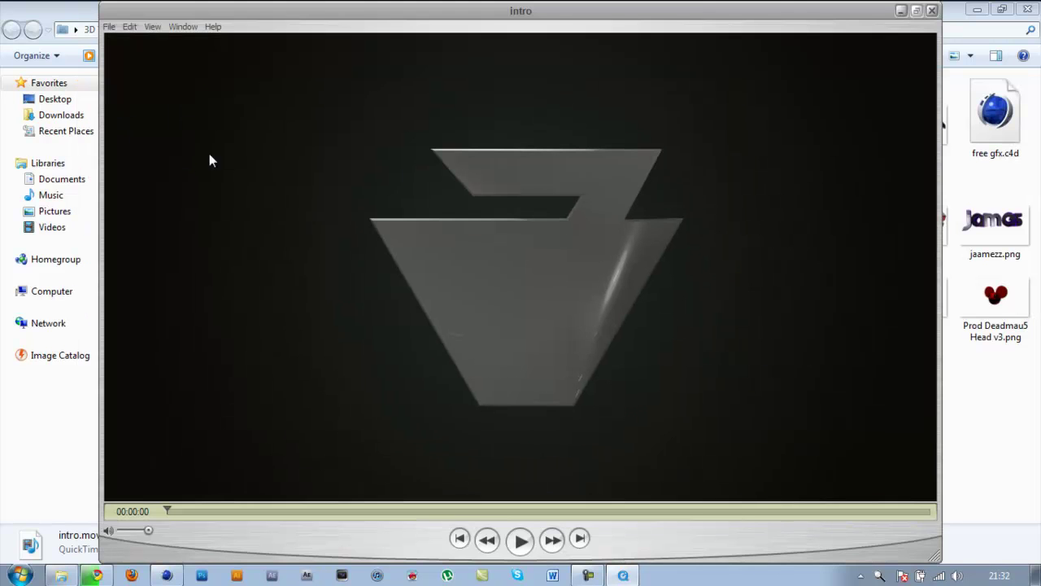
{"action": "left_click", "coordinate": [521, 541]}
{"action": "left_click", "coordinate": [522, 541]}
{"action": "mouse_move", "coordinate": [350, 29]}
{"action": "left_mouse_down"}
{"action": "mouse_move", "coordinate": [344, 21]}
{"action": "mouse_move", "coordinate": [360, 116]}
{"action": "mouse_move", "coordinate": [331, 20]}
{"action": "left_mouse_up"}
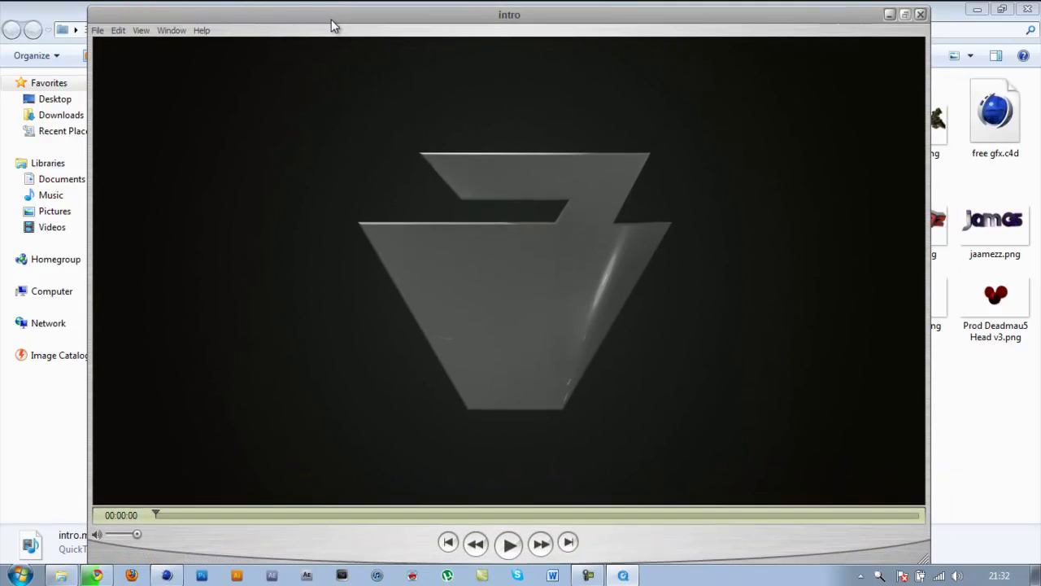
- Play the intro, scrub back to 1 second, watch to the end, then close QuickTime
{"action": "left_click", "coordinate": [508, 545]}
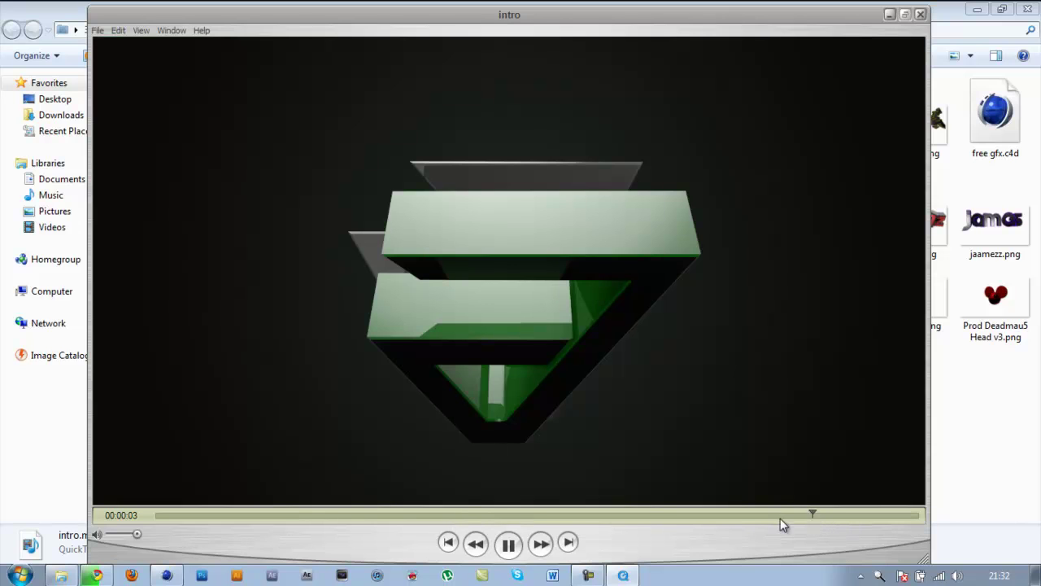
{"action": "left_click_drag", "start_coordinate": [780, 518], "coordinate": [432, 521]}
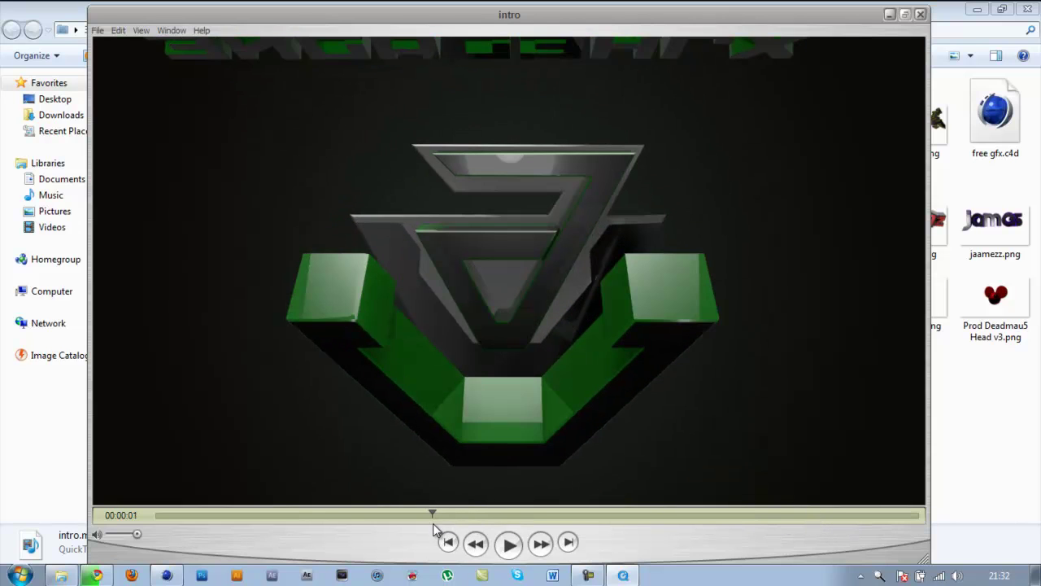
{"action": "left_click", "coordinate": [509, 545]}
{"action": "left_click", "coordinate": [509, 545]}
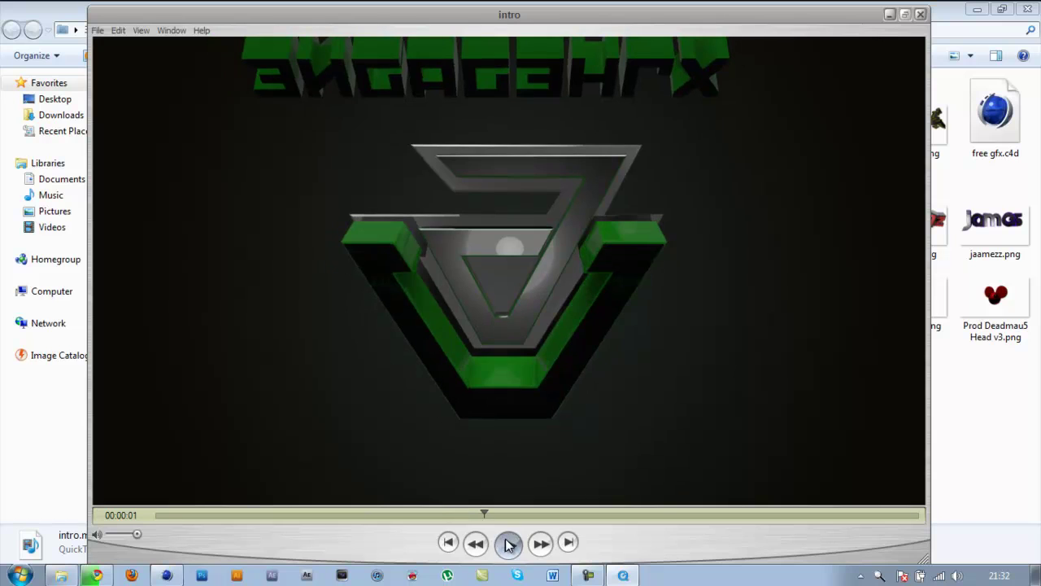
{"action": "left_click", "coordinate": [508, 545]}
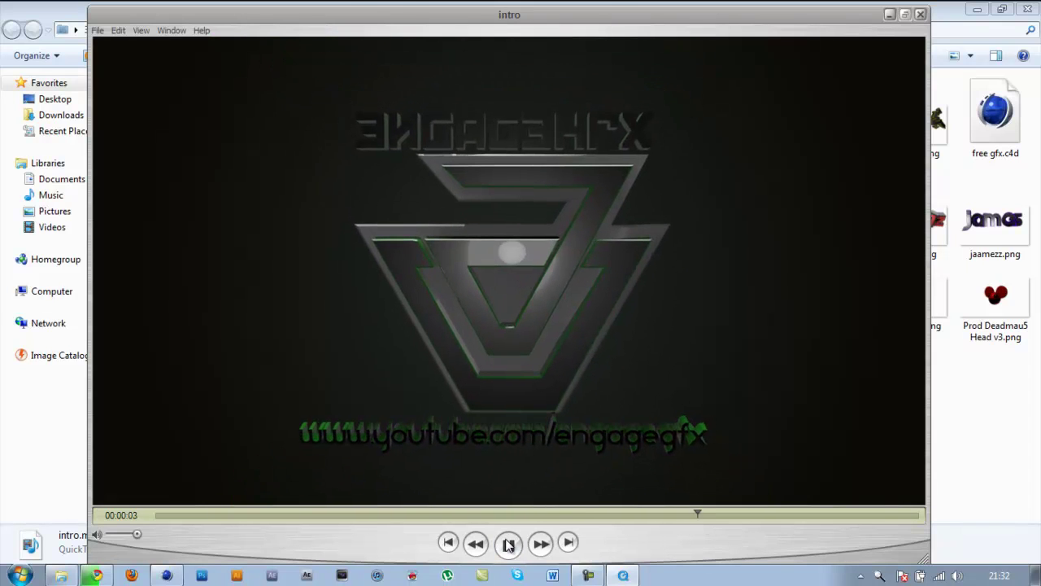
{"action": "left_click", "coordinate": [920, 14]}
- Back in Cinema 4D, load the OverheadSoftbox and Softbox presets and collapse both objects
{"action": "left_click", "coordinate": [1027, 8]}
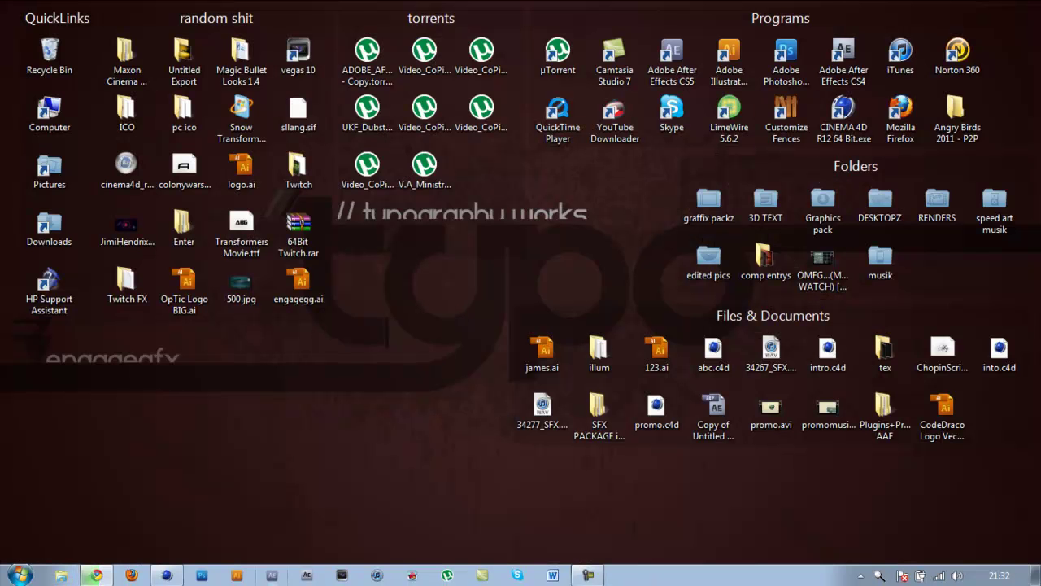
{"action": "left_click", "coordinate": [167, 575]}
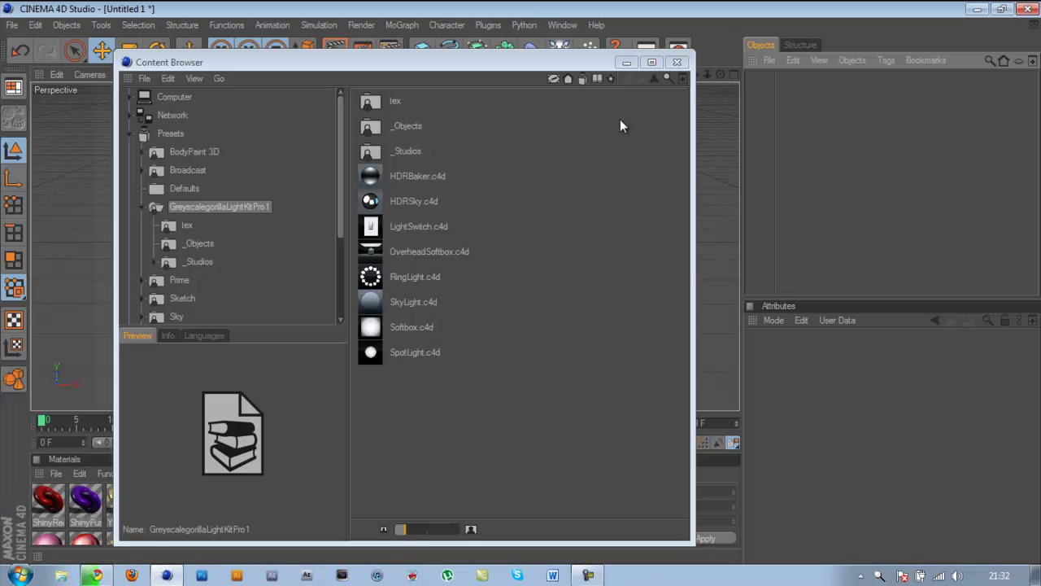
{"action": "double_click", "coordinate": [375, 254]}
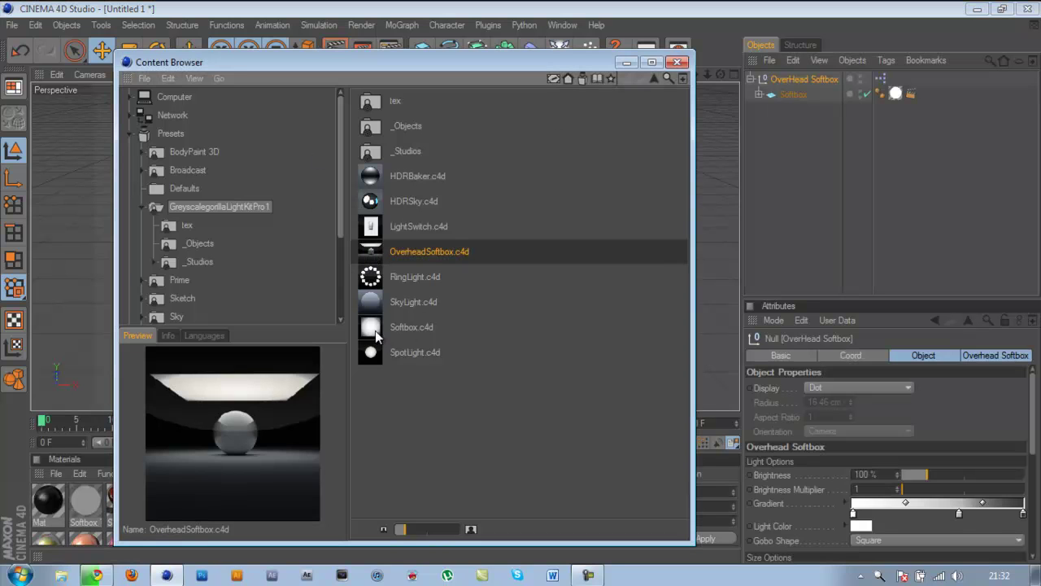
{"action": "double_click", "coordinate": [374, 329]}
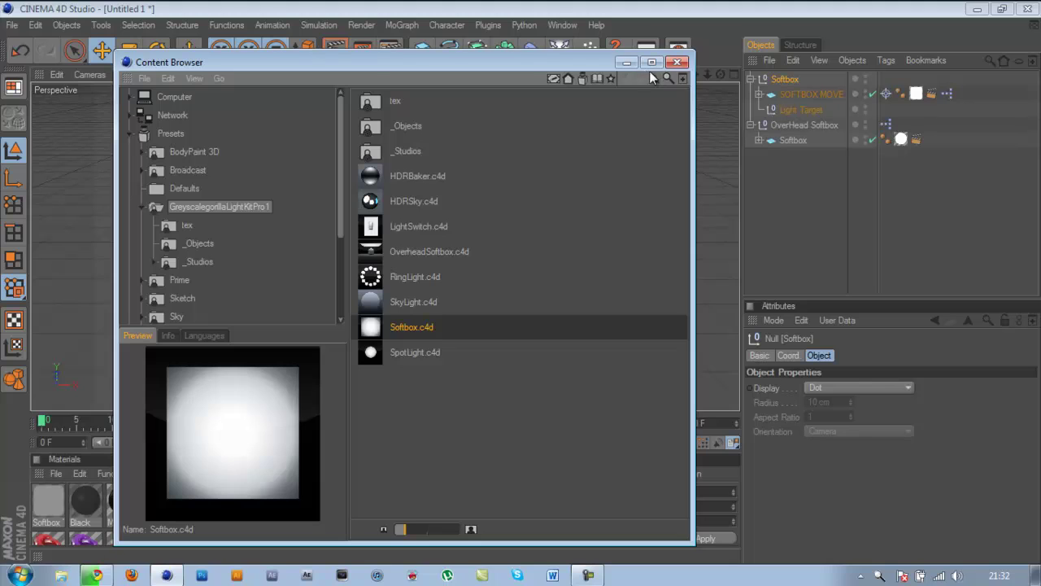
{"action": "left_click", "coordinate": [625, 63]}
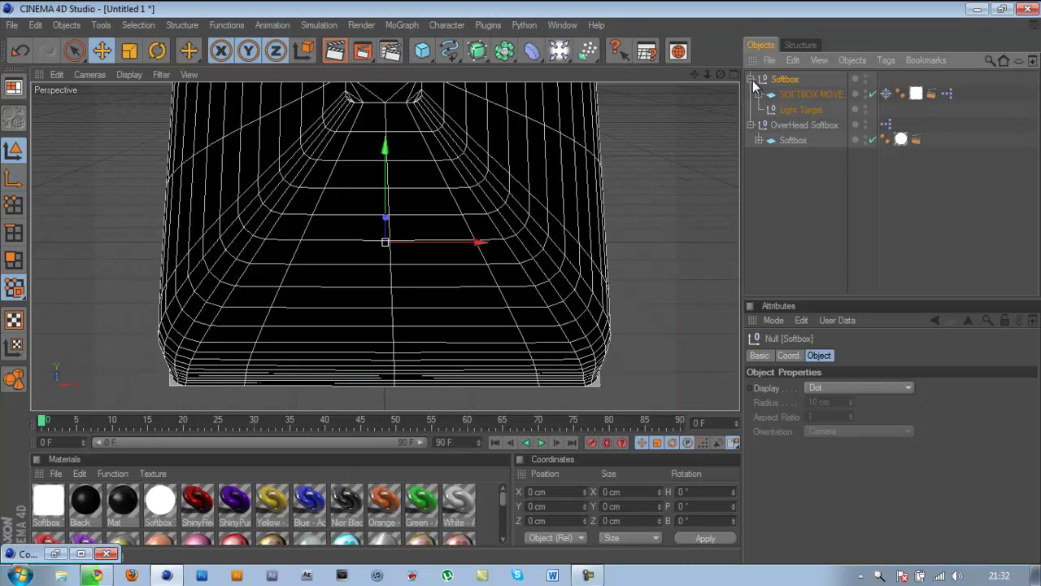
{"action": "left_click", "coordinate": [752, 79]}
{"action": "left_click", "coordinate": [752, 94]}
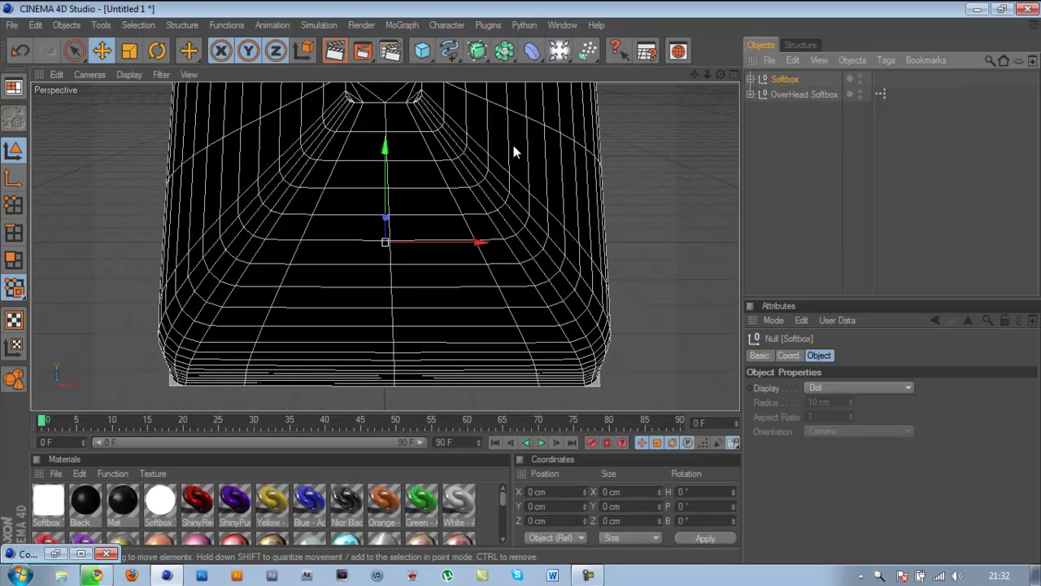
- Push the Softbox far back along Z to about -4063 cm, out of view
{"action": "left_click_drag", "start_coordinate": [720, 74], "coordinate": [521, 288]}
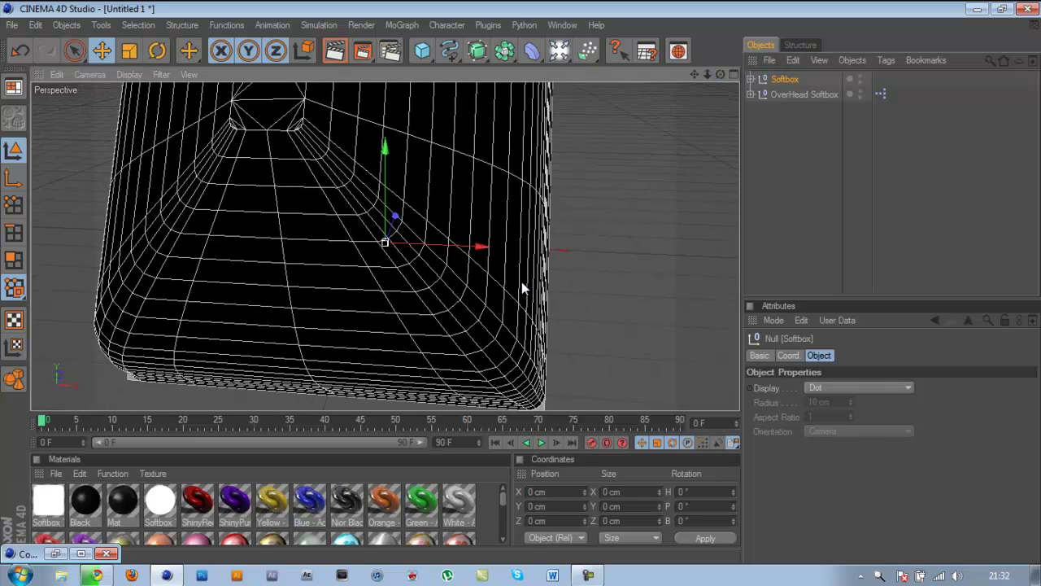
{"action": "left_click_drag", "start_coordinate": [395, 216], "coordinate": [511, 300]}
{"action": "left_click_drag", "start_coordinate": [721, 79], "coordinate": [521, 283]}
{"action": "left_click", "coordinate": [768, 164]}
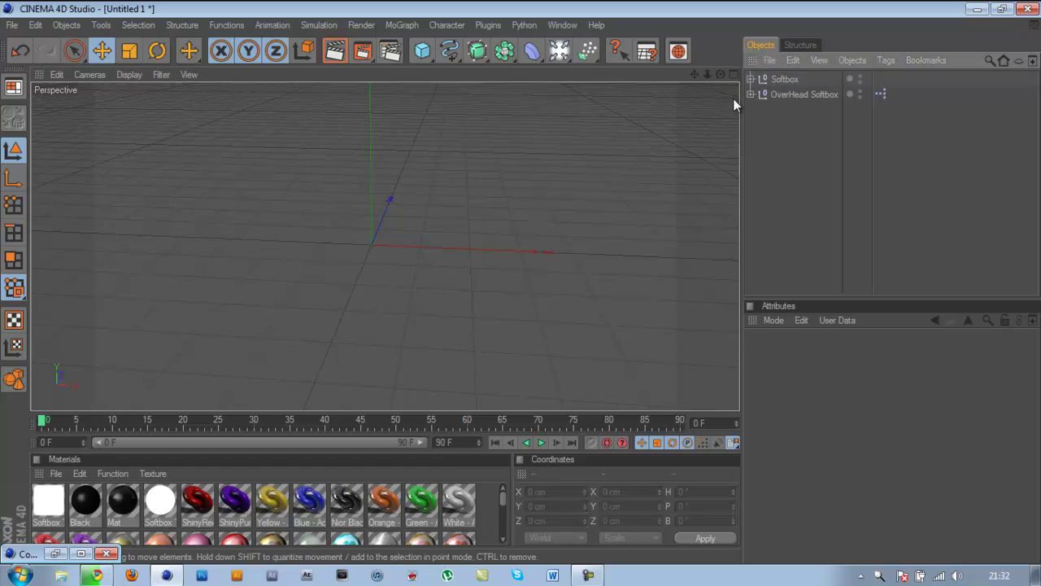
{"action": "left_click_drag", "start_coordinate": [721, 74], "coordinate": [520, 289]}
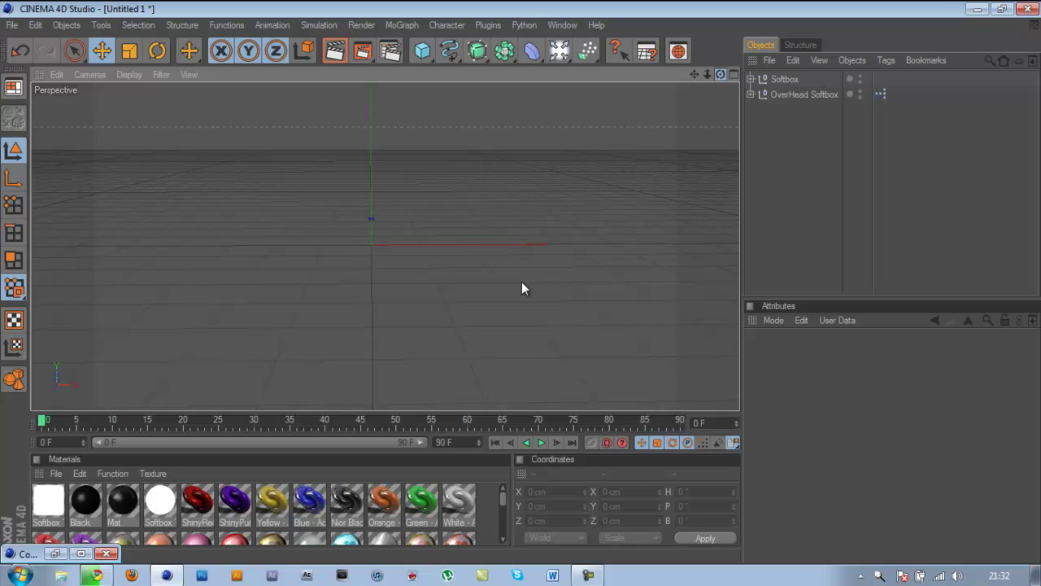
- Add a MoText object to the scene from the MoGraph menu
{"action": "left_click", "coordinate": [420, 25]}
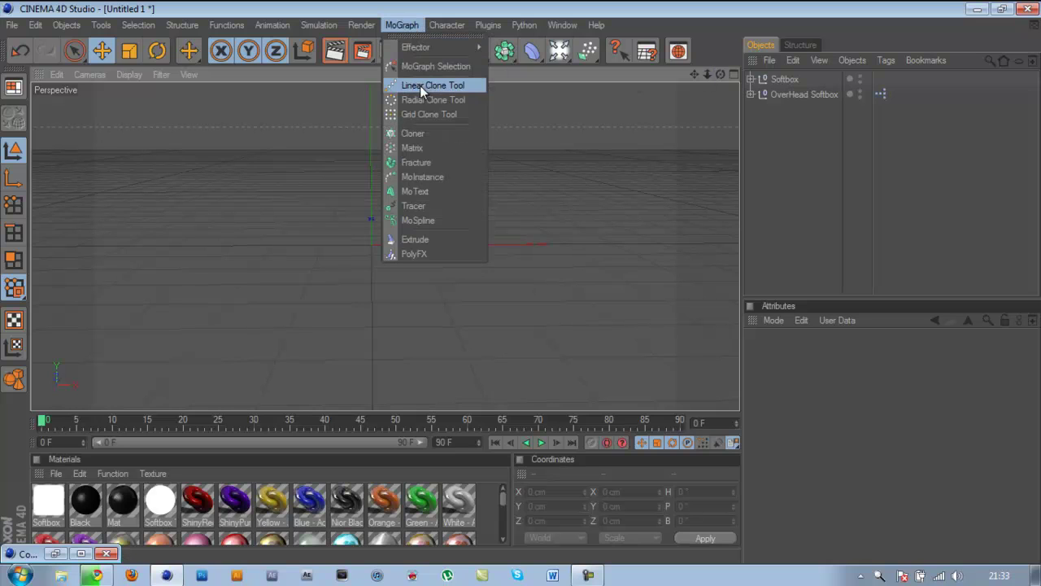
{"action": "left_click", "coordinate": [399, 26]}
{"action": "left_click_drag", "start_coordinate": [851, 187], "coordinate": [745, 72]}
{"action": "left_click", "coordinate": [398, 26]}
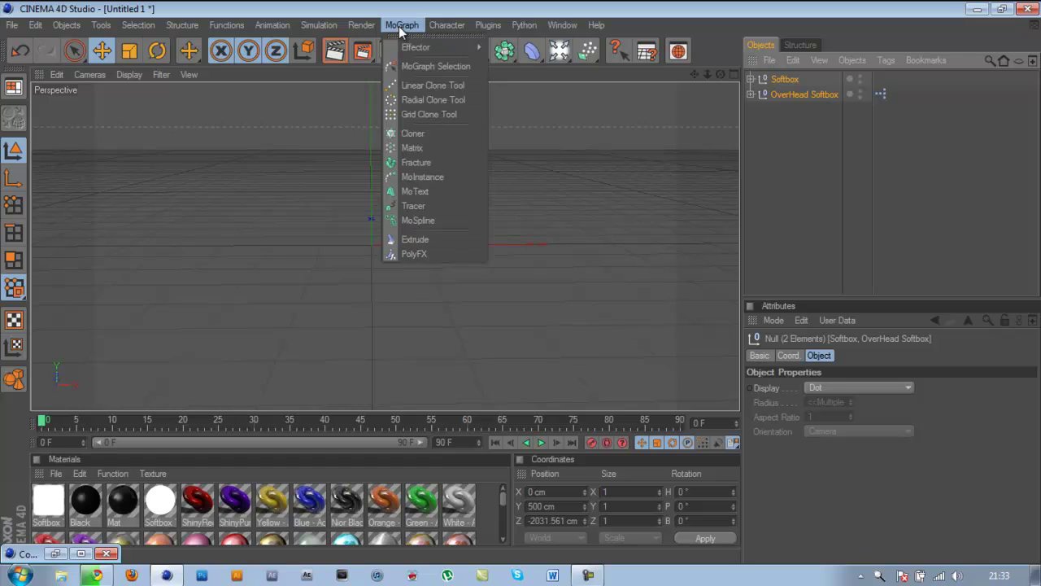
{"action": "left_click", "coordinate": [446, 190]}
- Replace the MoText's placeholder text with 'Tutorial'
{"action": "double_click", "coordinate": [785, 421]}
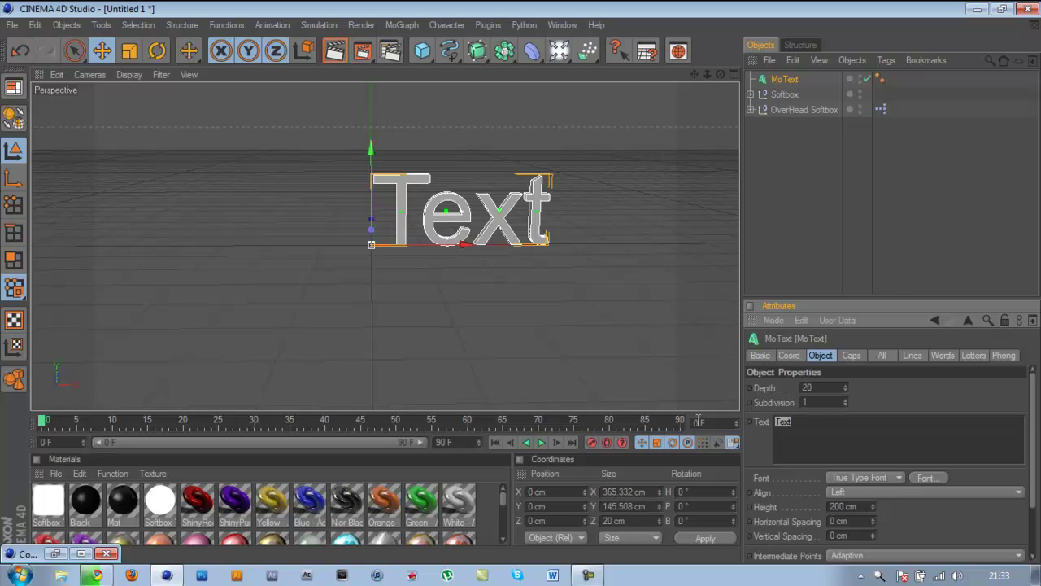
{"action": "key", "text": "t"}
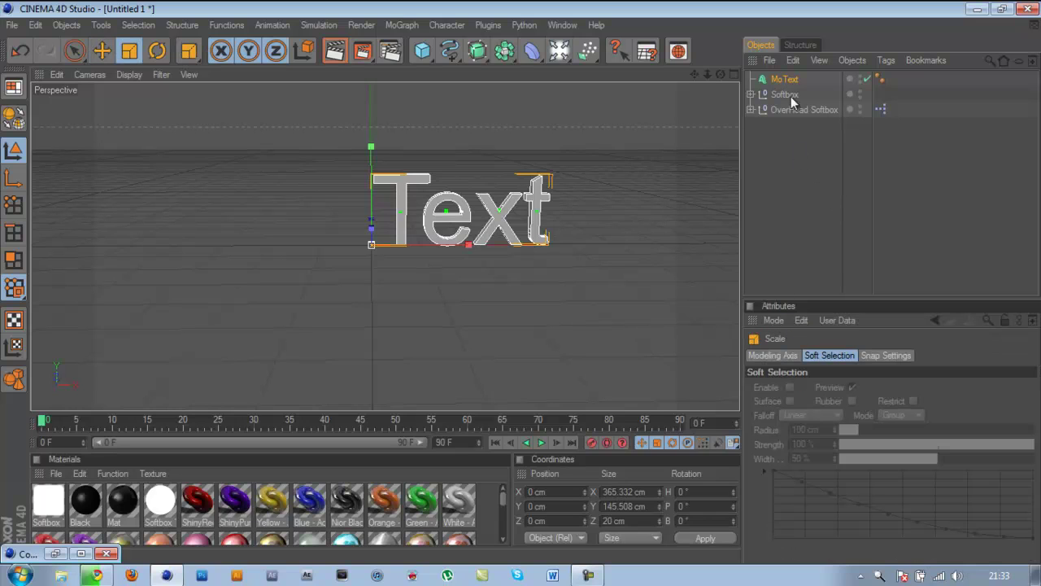
{"action": "left_click", "coordinate": [789, 75]}
{"action": "left_click", "coordinate": [825, 360]}
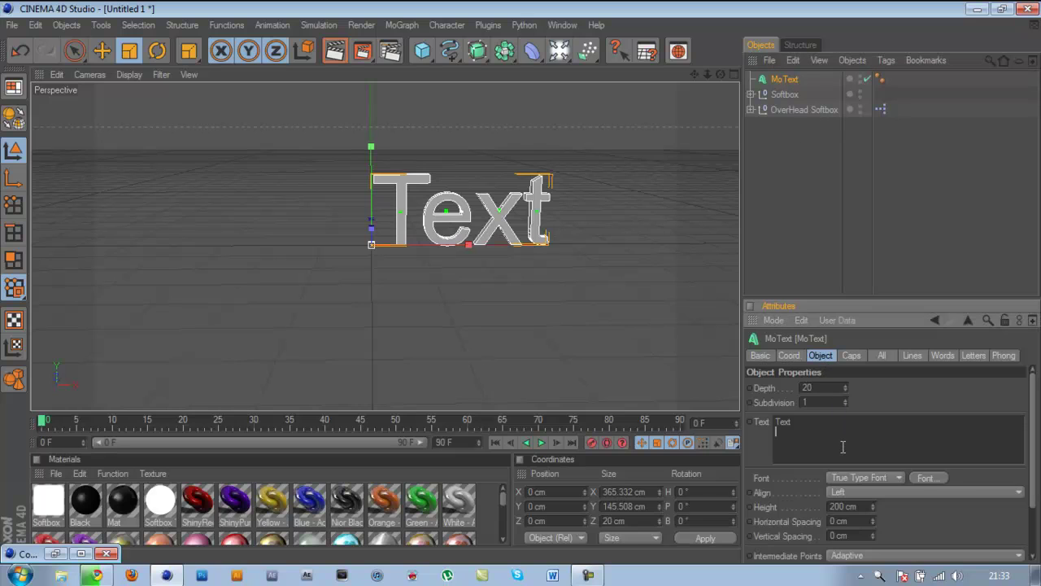
{"action": "type", "text": "T"}
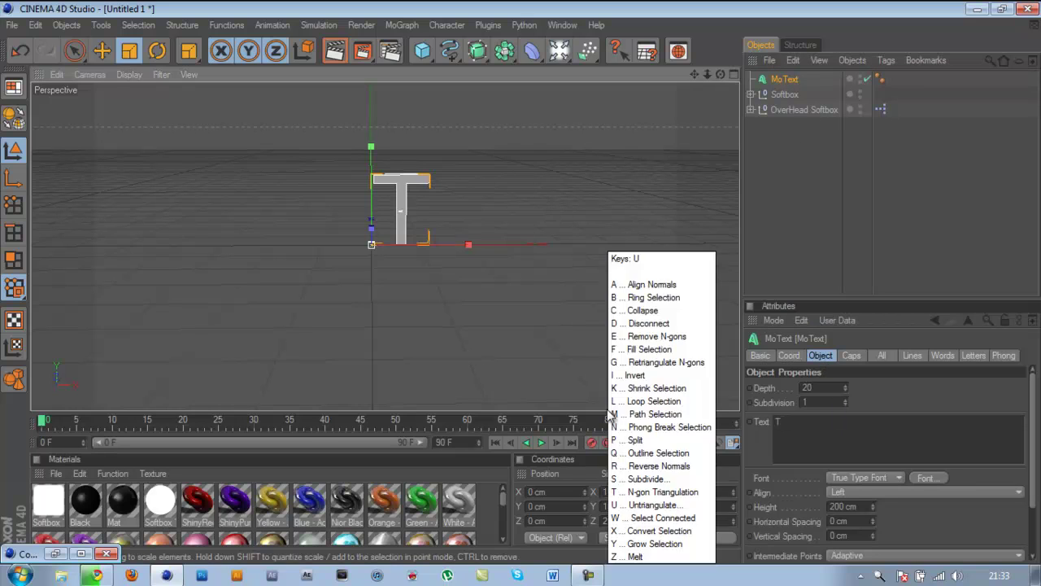
{"action": "left_click", "coordinate": [879, 423]}
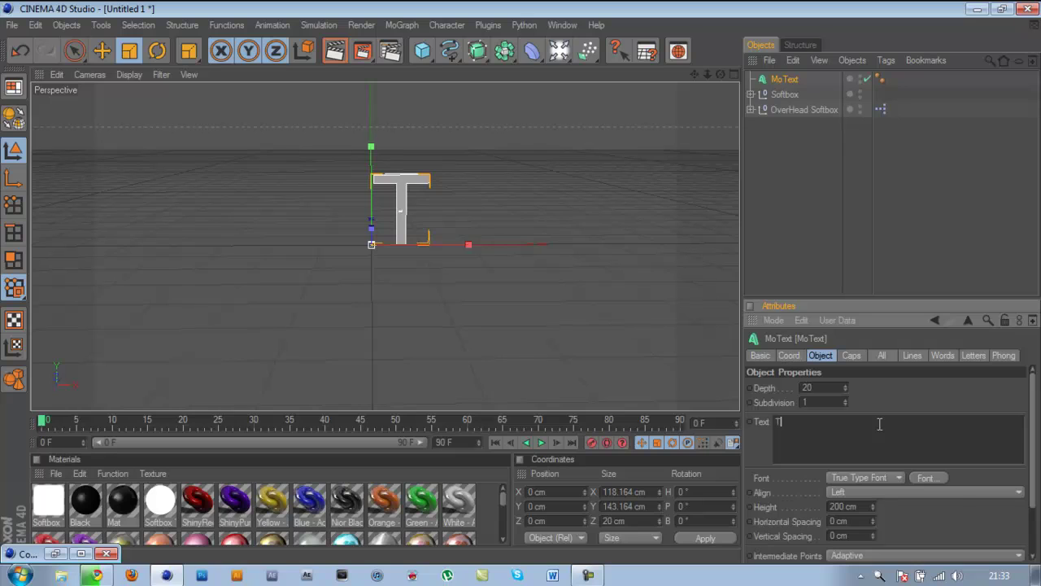
{"action": "type", "text": "utorial"}
- Set the Tutorial text's font to HERO
{"action": "left_click", "coordinate": [917, 478]}
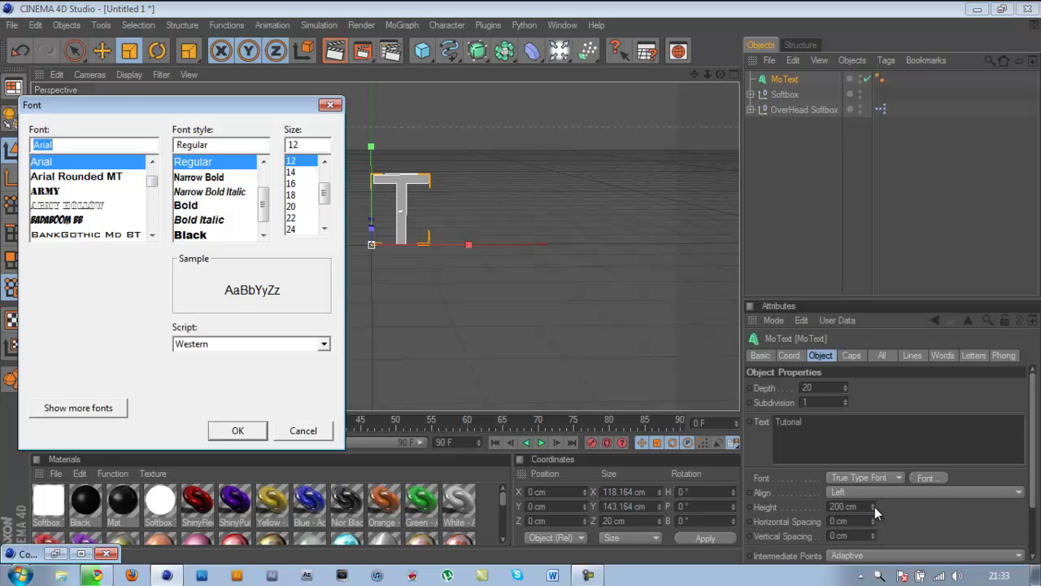
{"action": "type", "text": "h"}
{"action": "left_click", "coordinate": [151, 236]}
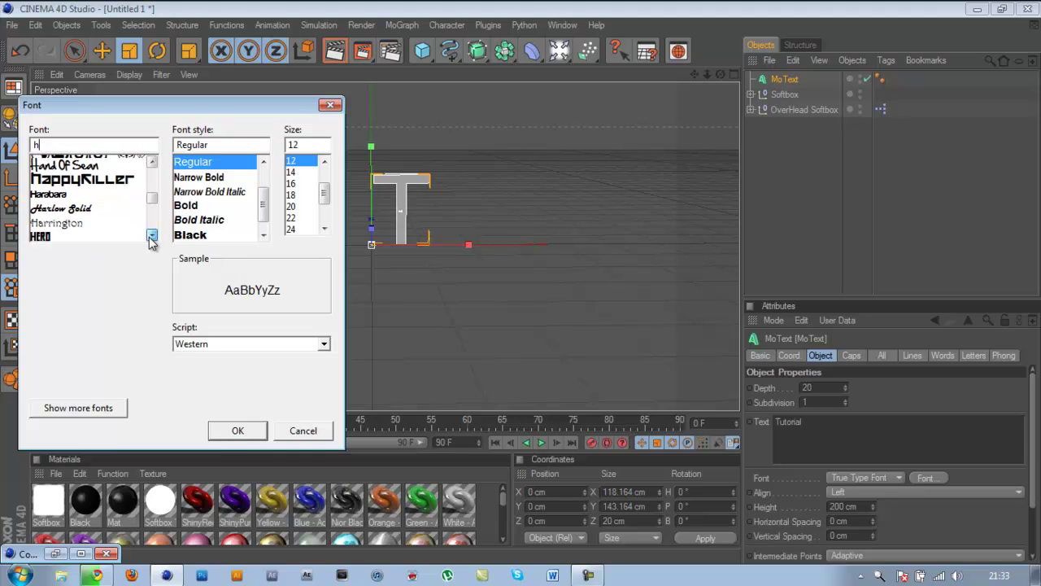
{"action": "left_click", "coordinate": [151, 236]}
{"action": "left_click", "coordinate": [63, 220]}
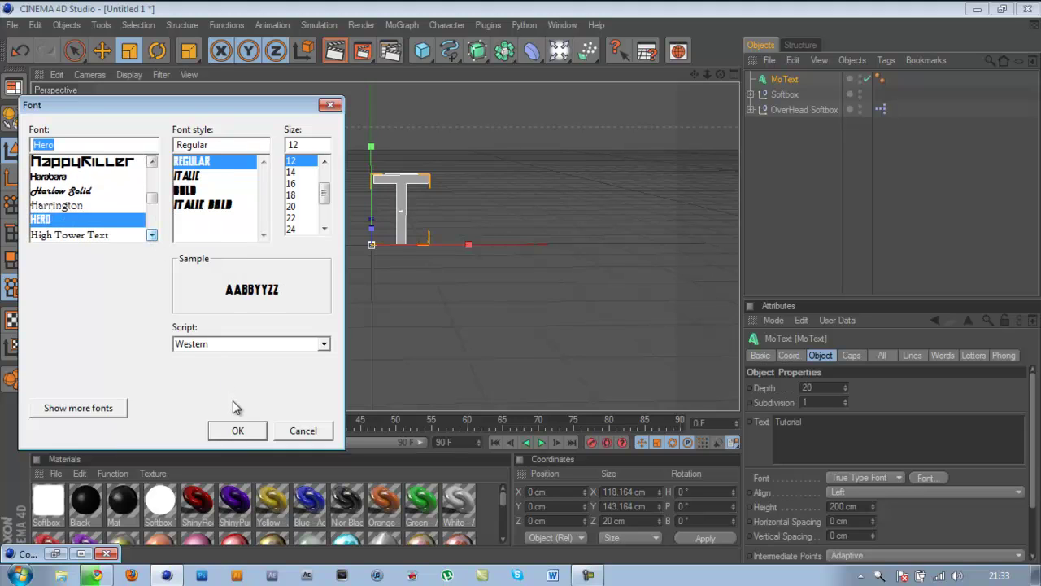
{"action": "left_click", "coordinate": [236, 431]}
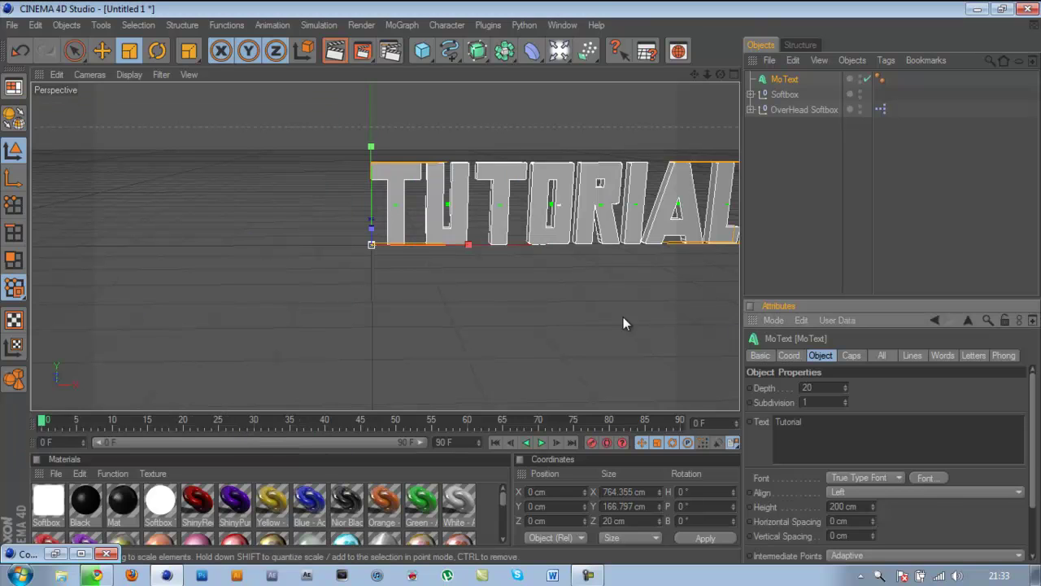
- Centre the text with Middle alignment and give its start a 3 cm Fillet Cap
{"action": "left_click", "coordinate": [922, 497]}
{"action": "left_click", "coordinate": [921, 521]}
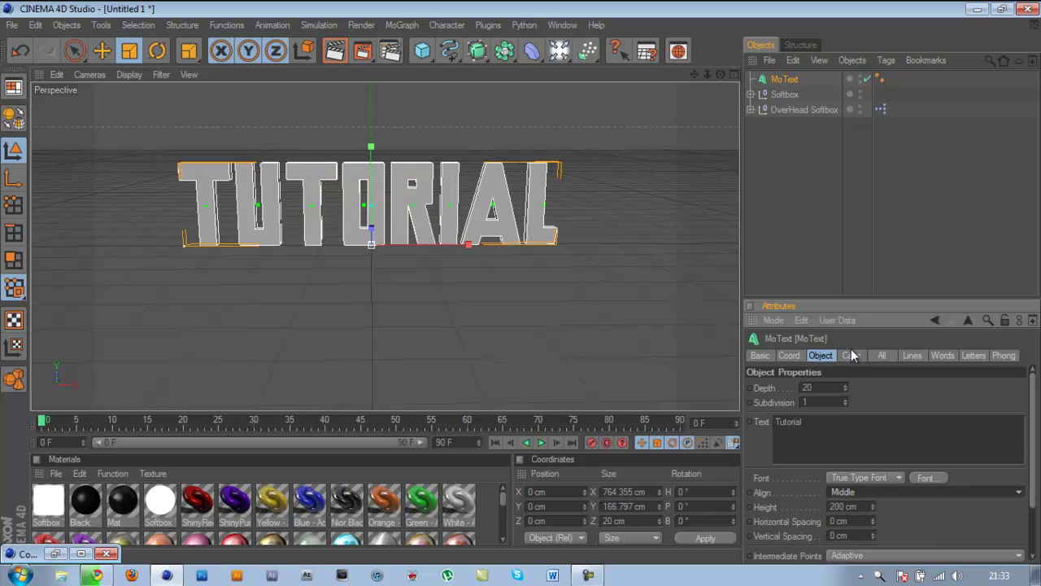
{"action": "left_click", "coordinate": [851, 356]}
{"action": "left_click", "coordinate": [851, 383]}
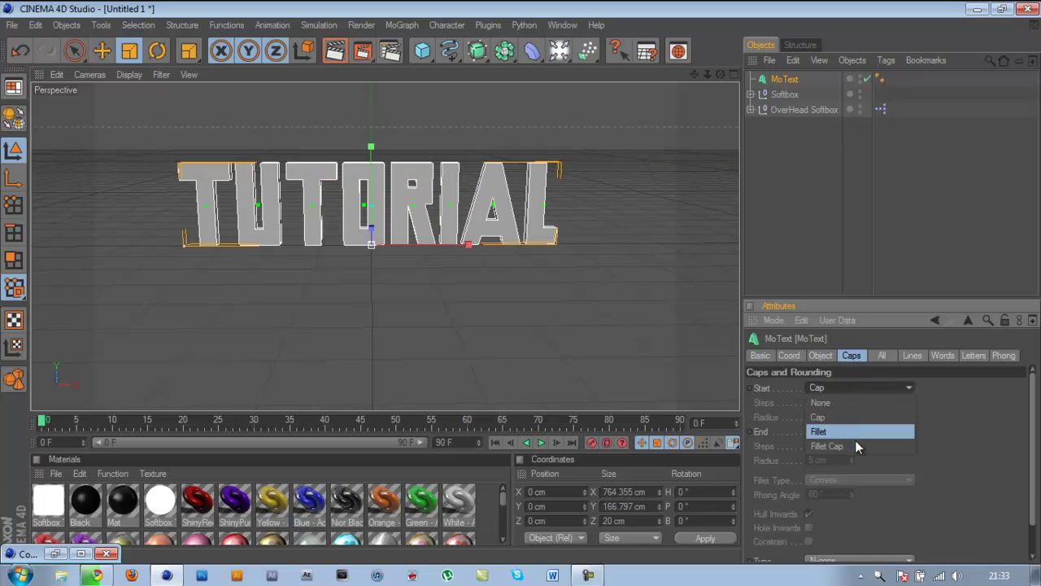
{"action": "left_click", "coordinate": [855, 442]}
{"action": "left_click", "coordinate": [852, 421]}
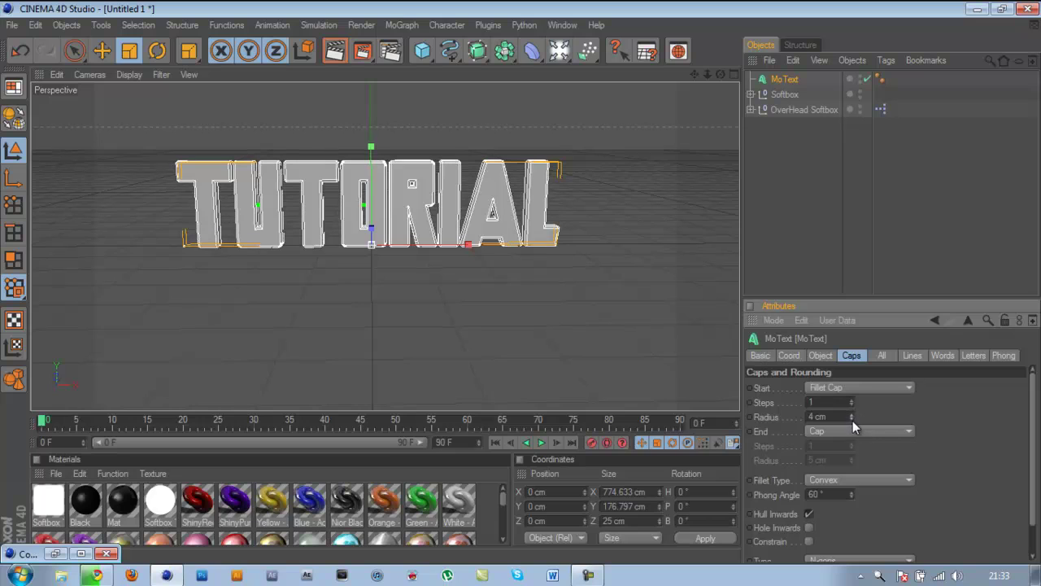
{"action": "left_click", "coordinate": [853, 421]}
- Leave the end cap as Cap and apply the Green material to the text
{"action": "left_click", "coordinate": [854, 432]}
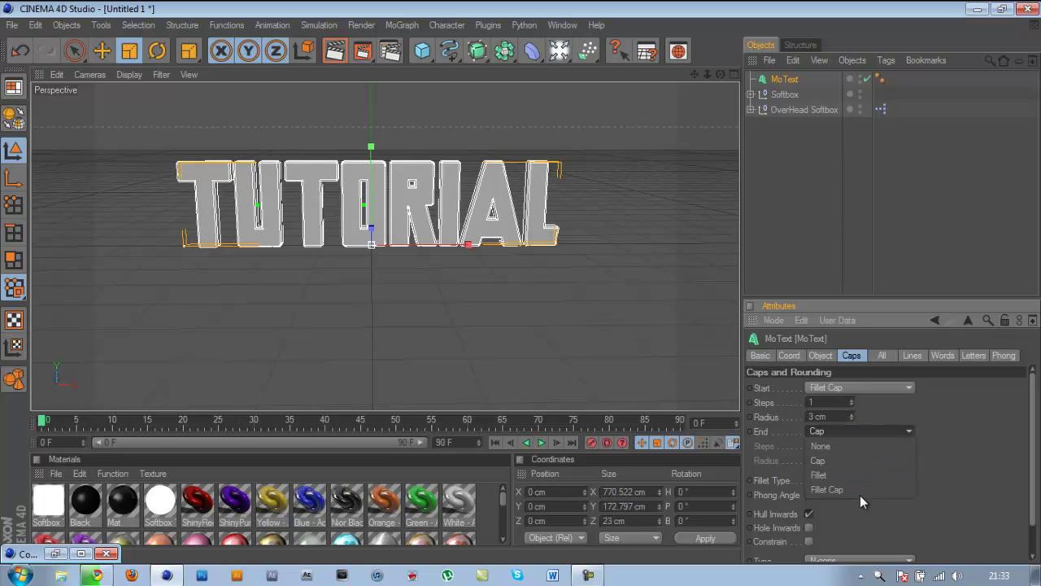
{"action": "left_click", "coordinate": [979, 415]}
{"action": "left_click", "coordinate": [819, 355]}
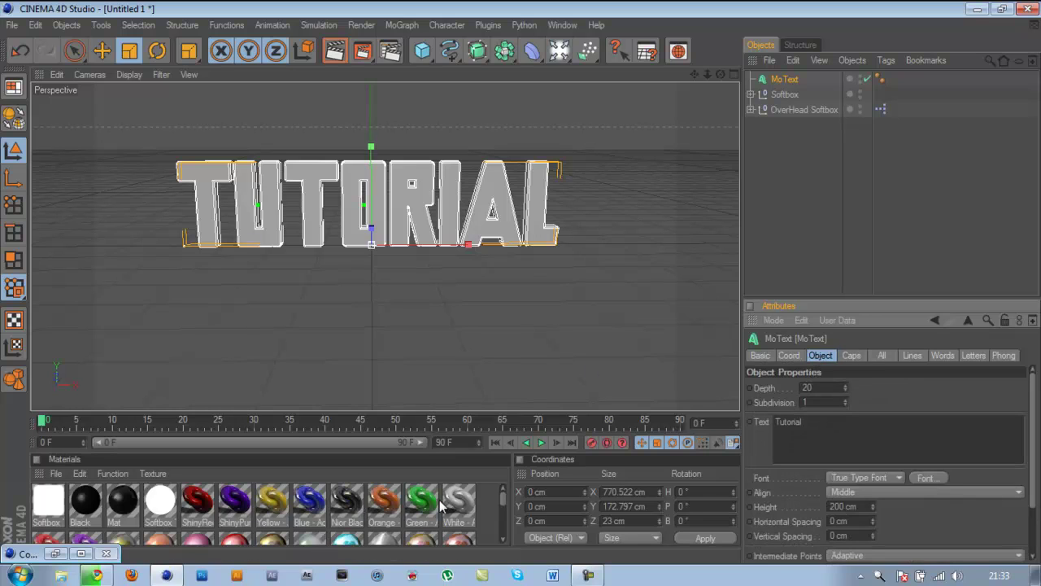
{"action": "left_click_drag", "start_coordinate": [422, 501], "coordinate": [397, 238]}
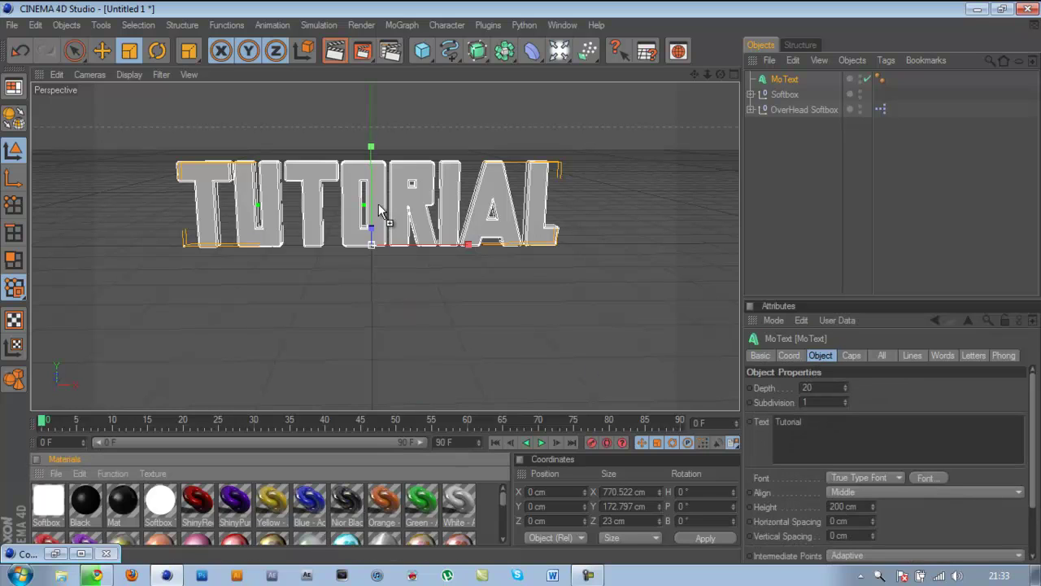
{"action": "left_click_drag", "start_coordinate": [378, 203], "coordinate": [378, 204]}
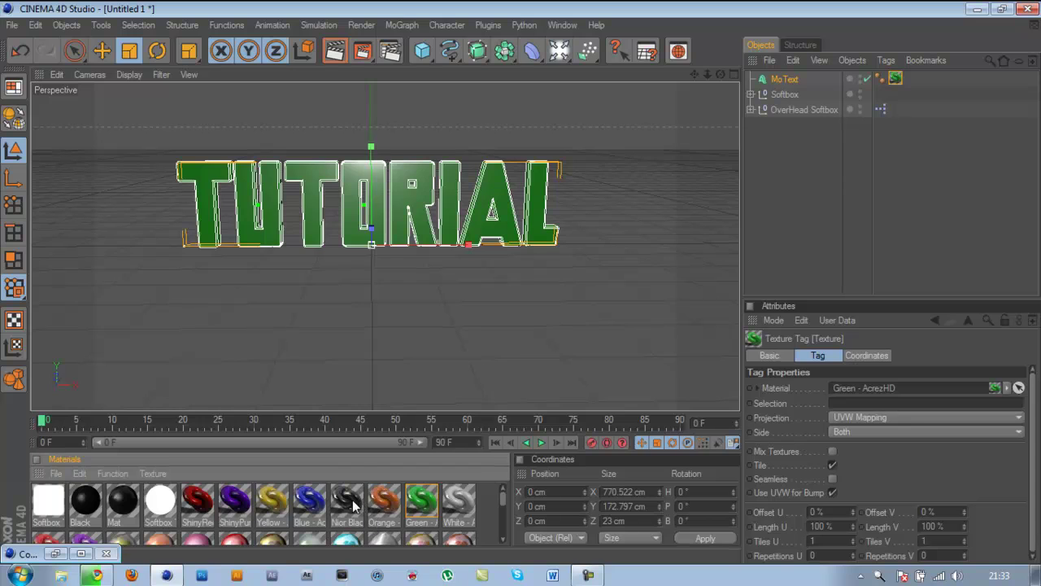
- Apply Nior Black to the text, limited to the R1 selection for an outline
{"action": "left_click_drag", "start_coordinate": [353, 506], "coordinate": [396, 221]}
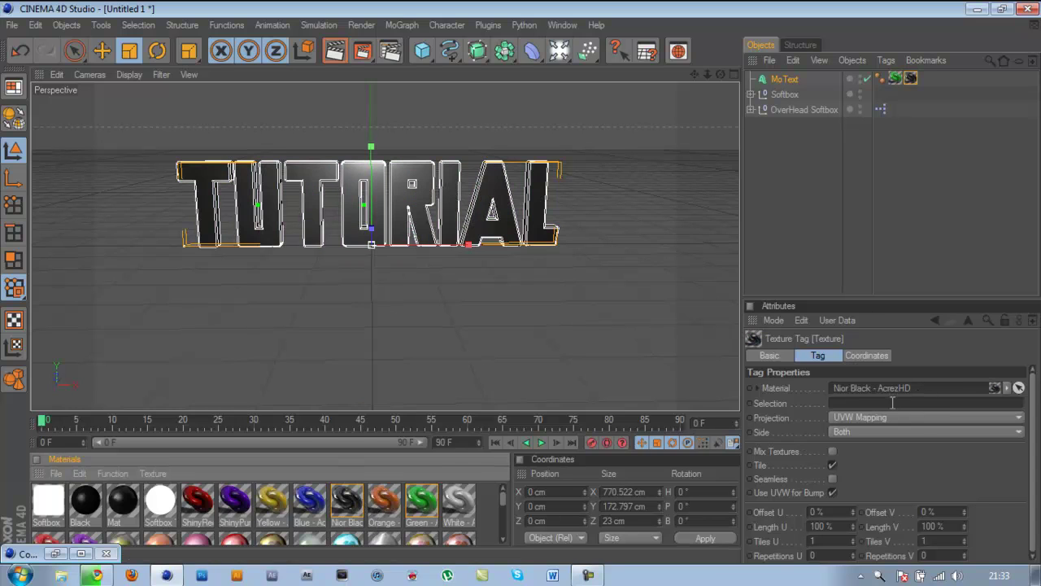
{"action": "left_click", "coordinate": [889, 403]}
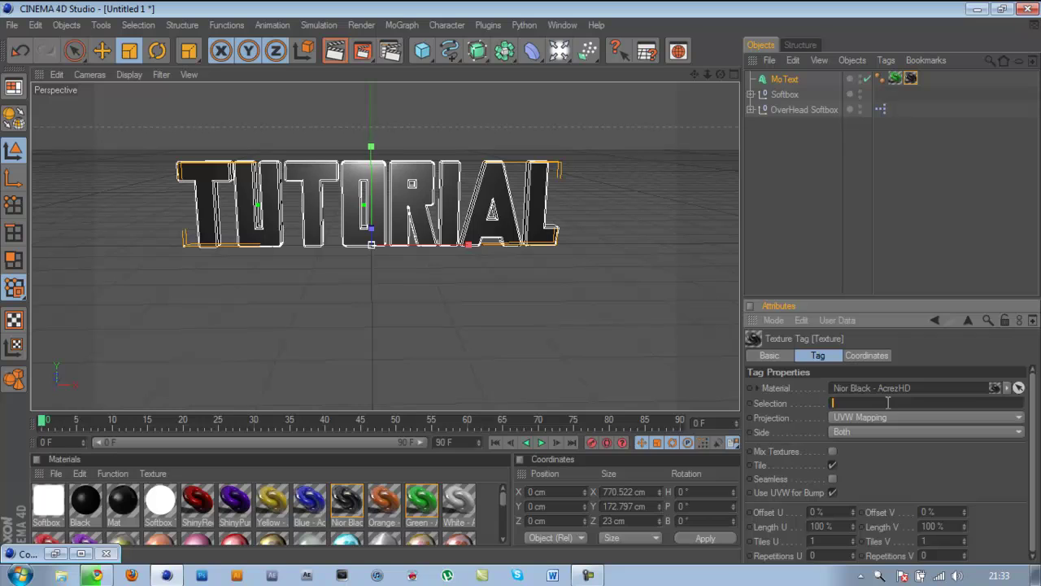
{"action": "type", "text": "R1"}
{"action": "left_click", "coordinate": [942, 231]}
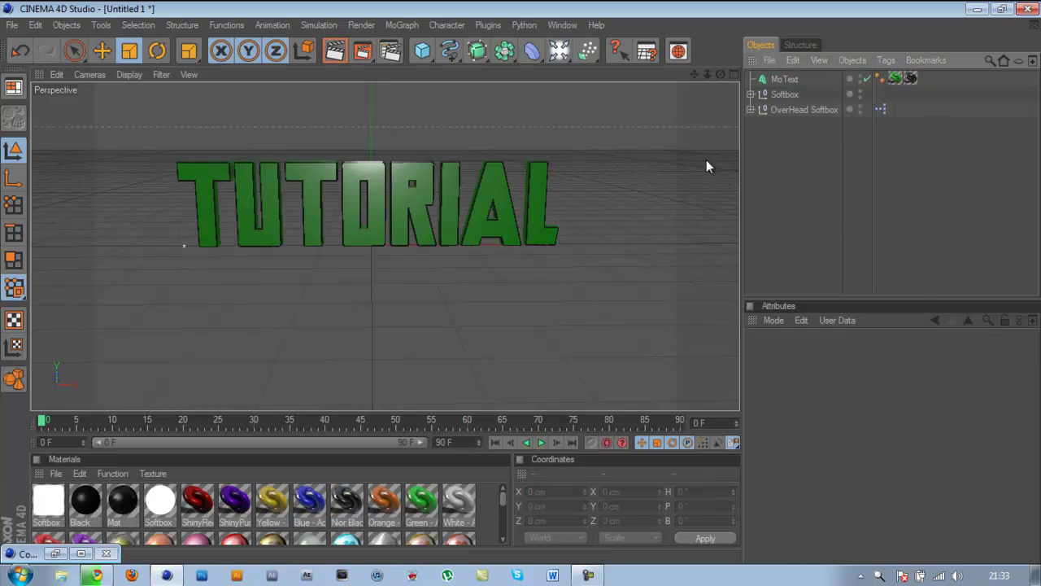
- Set the MoText Depth to 95
{"action": "left_click", "coordinate": [797, 78]}
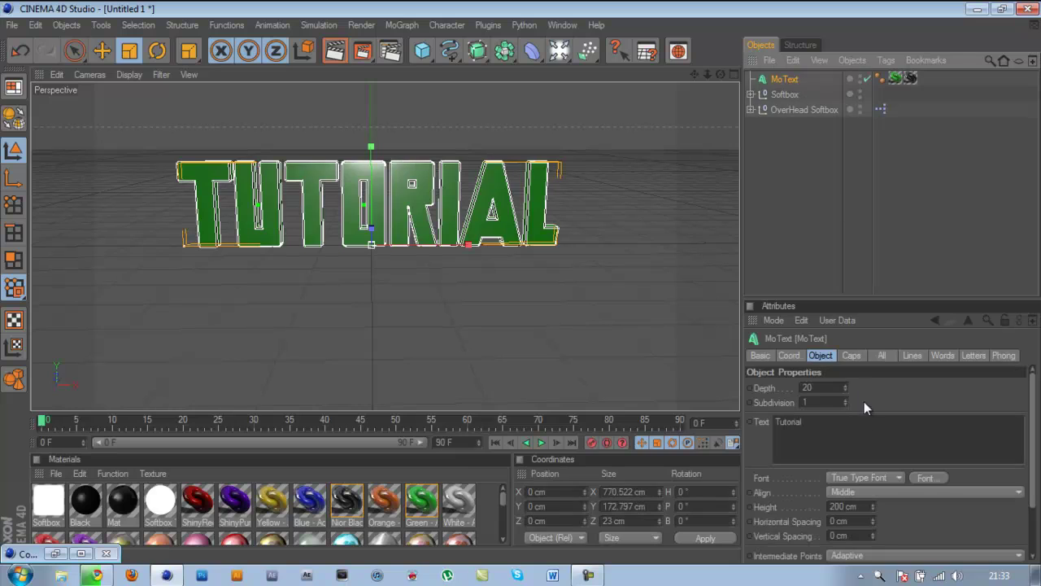
{"action": "left_click", "coordinate": [822, 388]}
{"action": "type", "text": "95"}
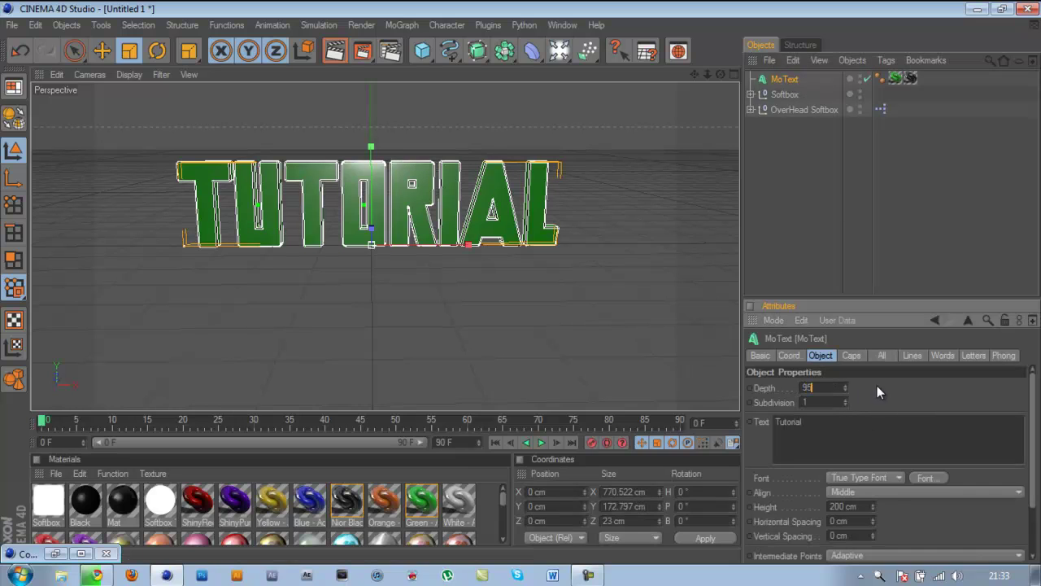
{"action": "key", "text": "Return"}
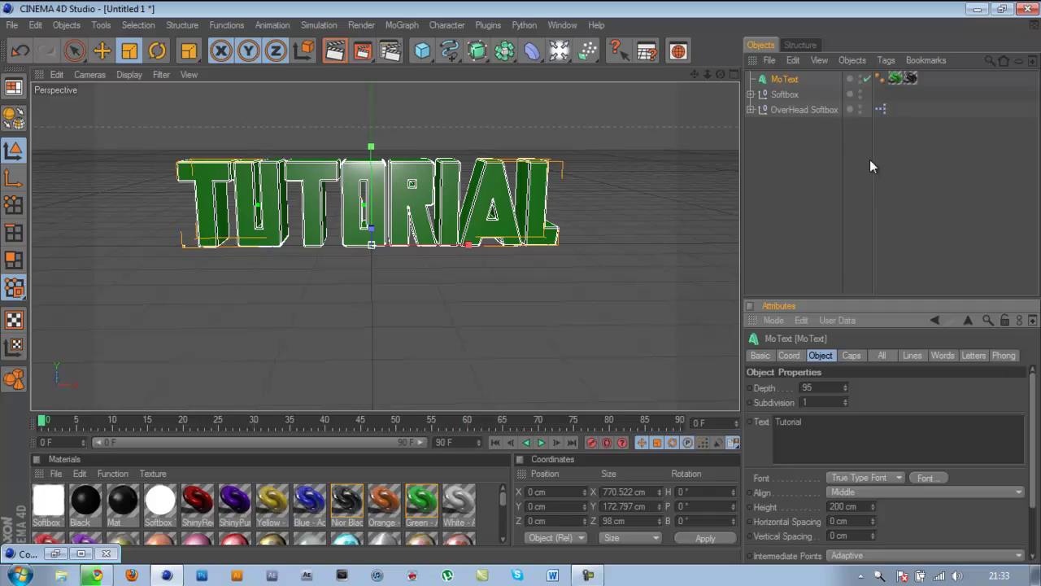
{"action": "left_click", "coordinate": [869, 160]}
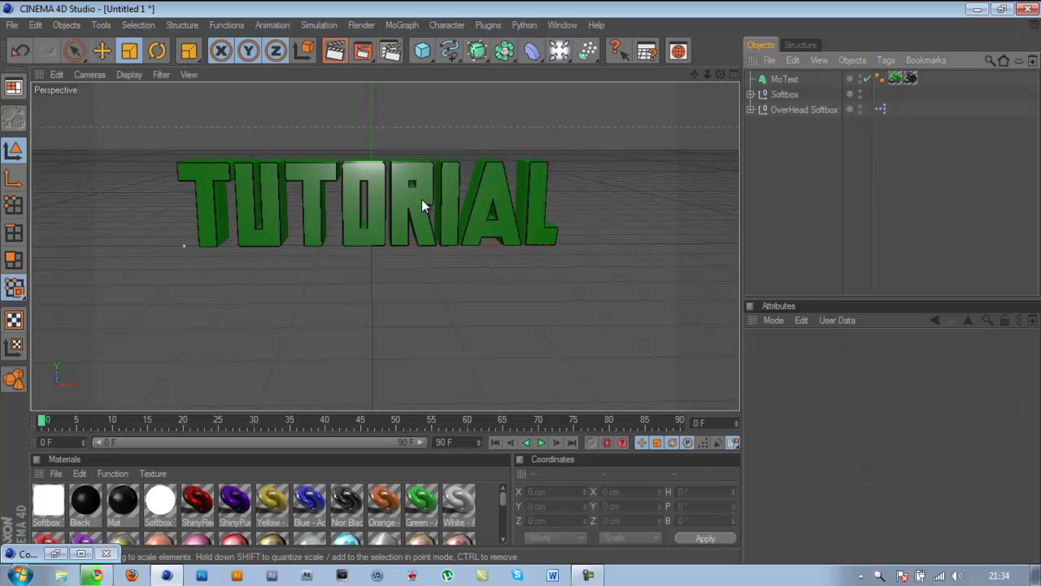
{"action": "left_click", "coordinate": [910, 77]}
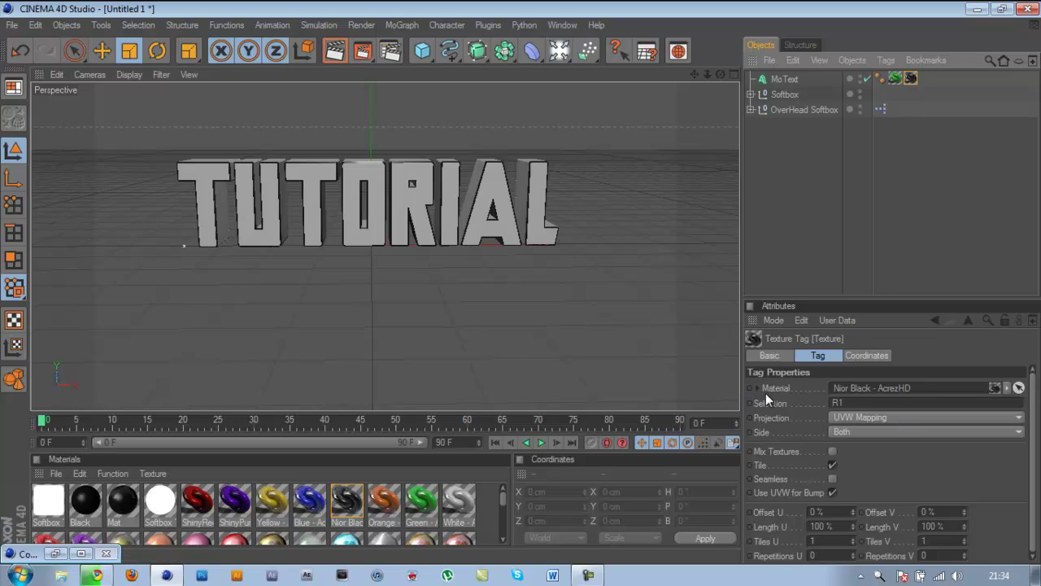
{"action": "left_click", "coordinate": [828, 225]}
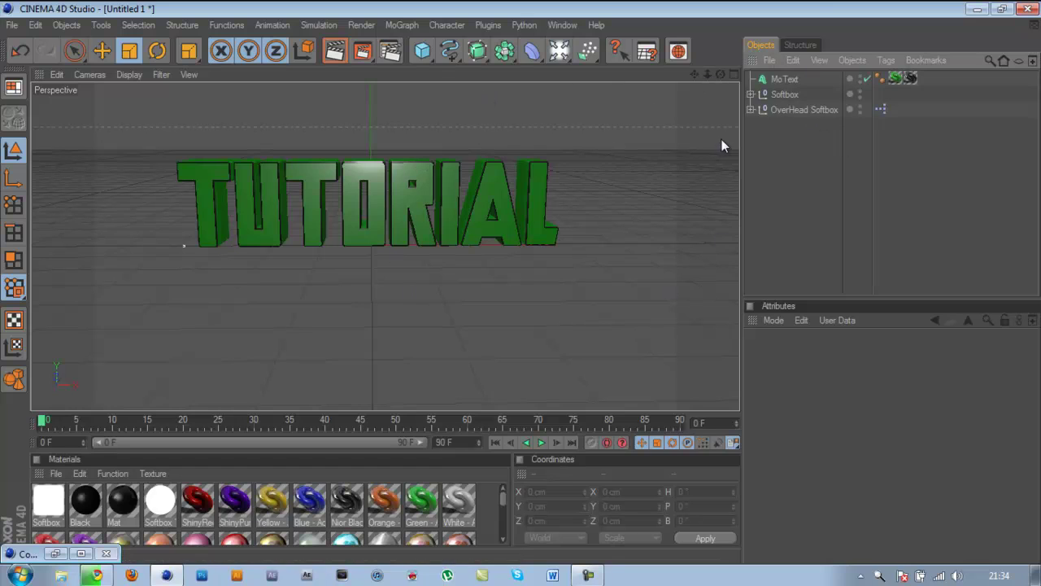
- Add a Camera matching the current view and make the viewport look through it
{"action": "left_click", "coordinate": [558, 50]}
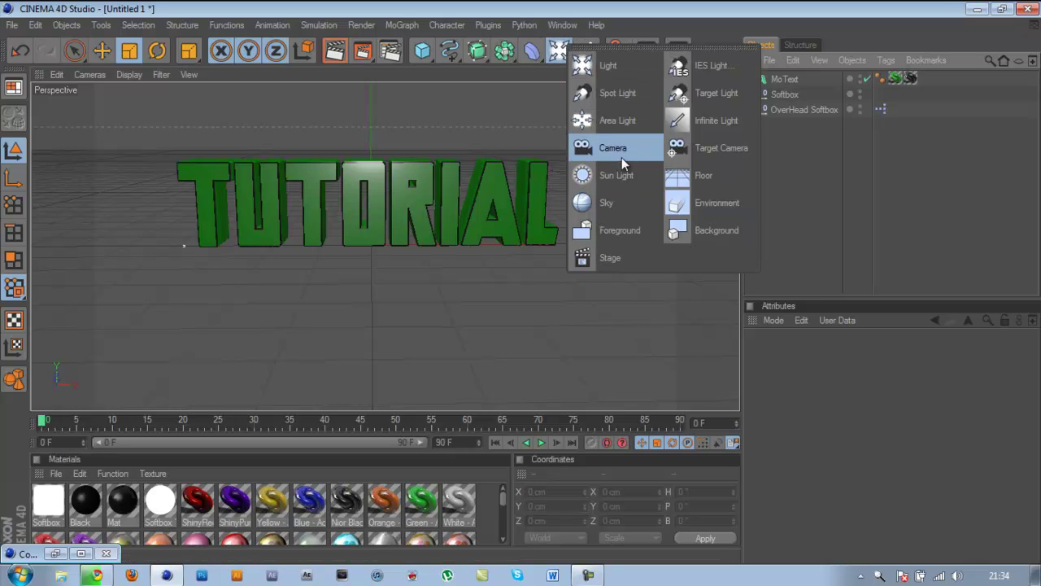
{"action": "left_click", "coordinate": [621, 153]}
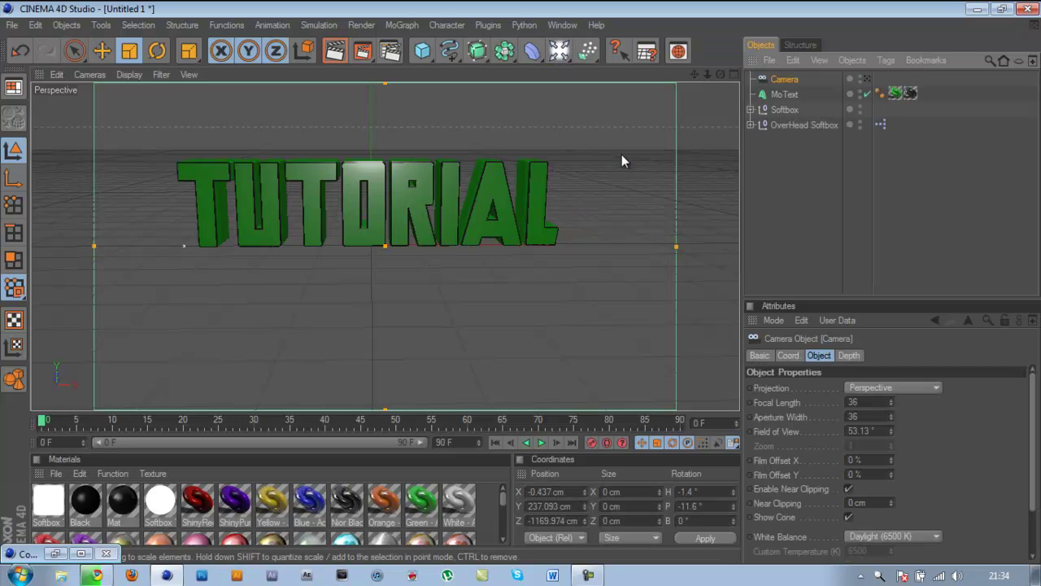
{"action": "left_click", "coordinate": [867, 80]}
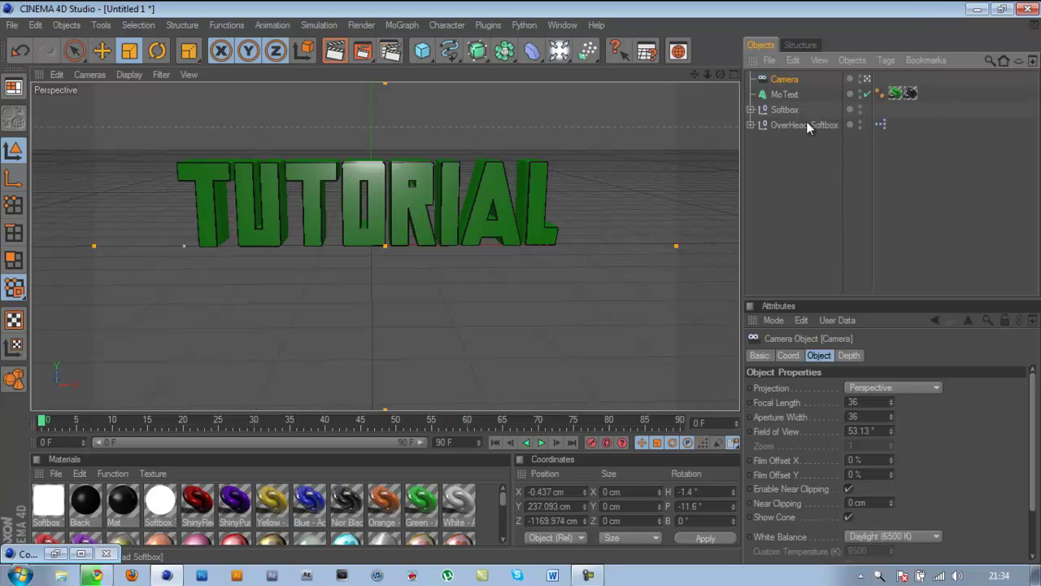
- Attach a Vibrate tag to the Camera and enlarge the Attributes panel
{"action": "right_click", "coordinate": [791, 77]}
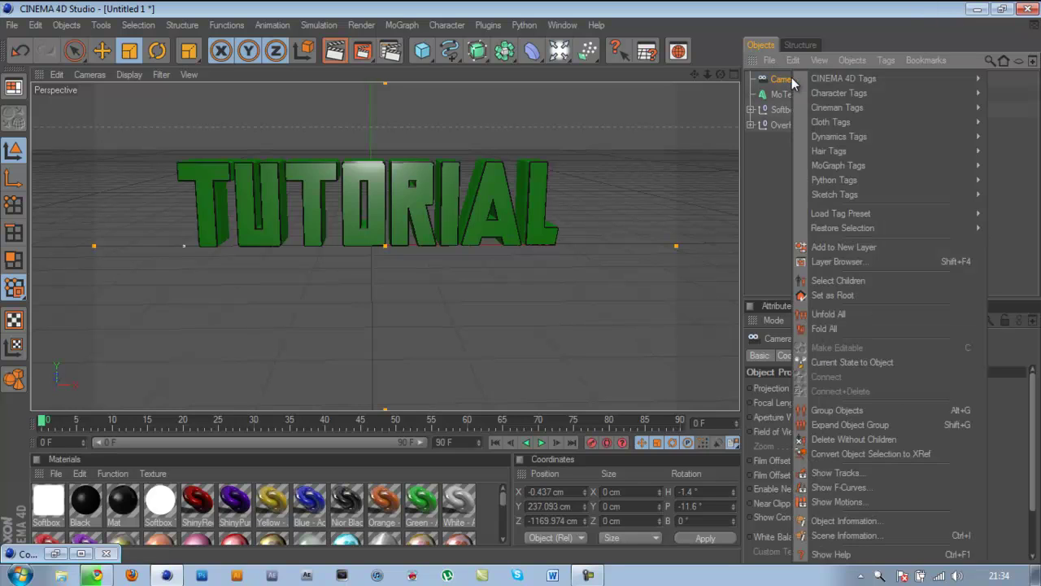
{"action": "key", "text": "Escape"}
{"action": "right_click", "coordinate": [781, 78]}
{"action": "mouse_move", "coordinate": [816, 82]}
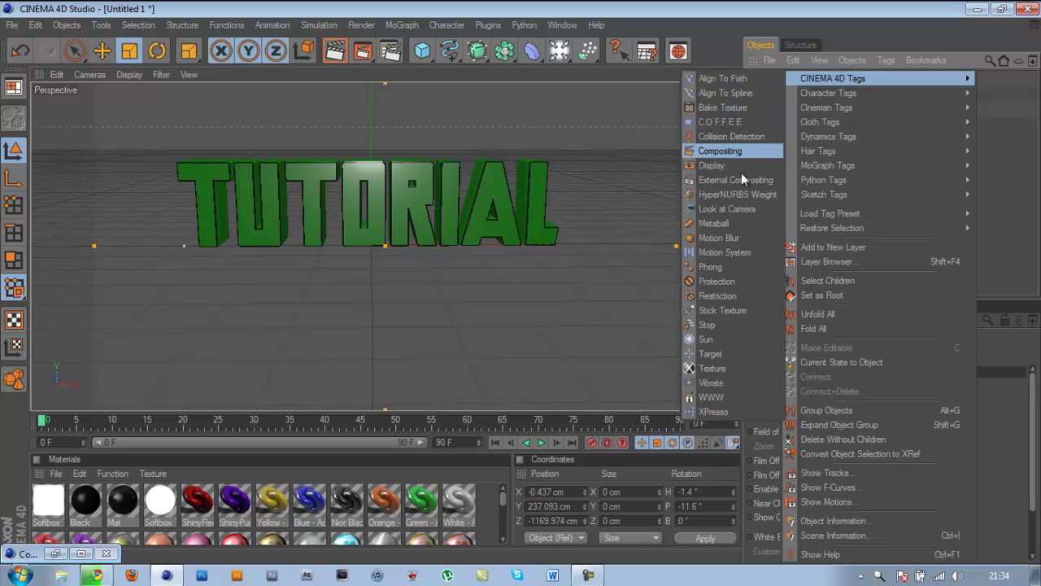
{"action": "left_click", "coordinate": [764, 383]}
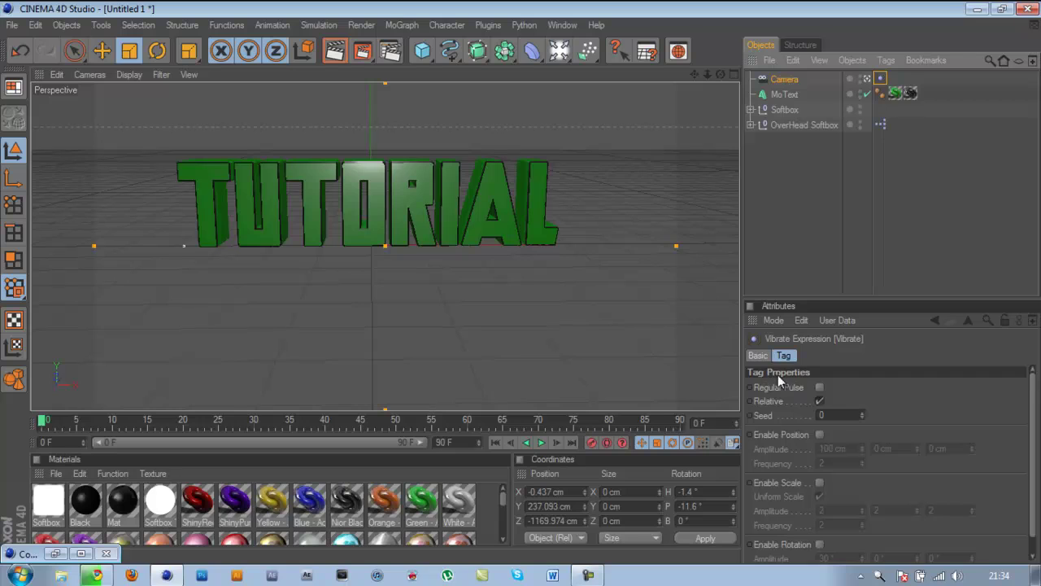
{"action": "left_click_drag", "start_coordinate": [847, 296], "coordinate": [854, 155]}
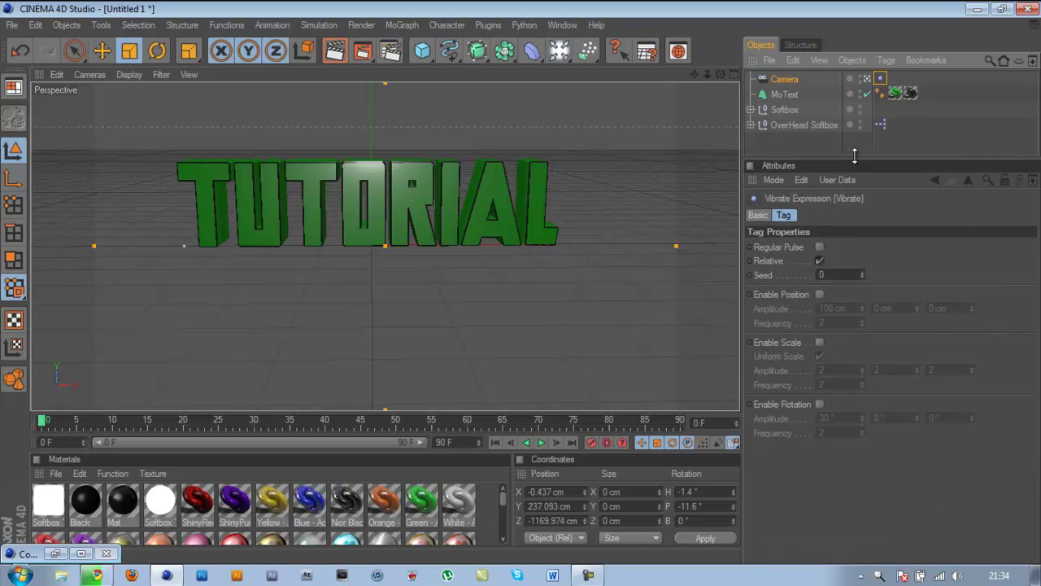
- Enable position vibration with 50 cm amplitude on X, Y and Z and frequency 3
{"action": "left_click", "coordinate": [820, 295]}
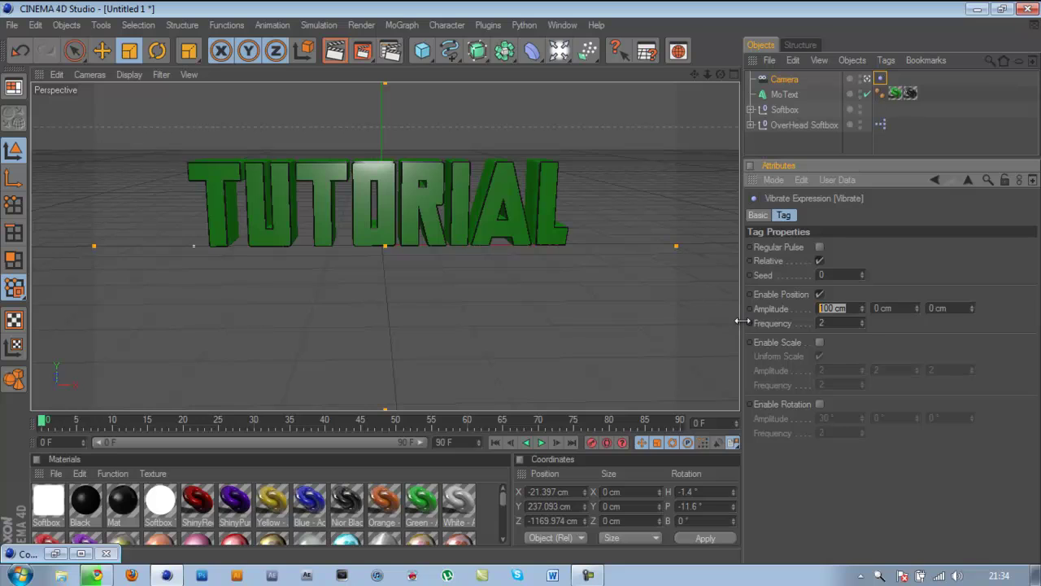
{"action": "type", "text": "50"}
{"action": "key", "text": "Tab"}
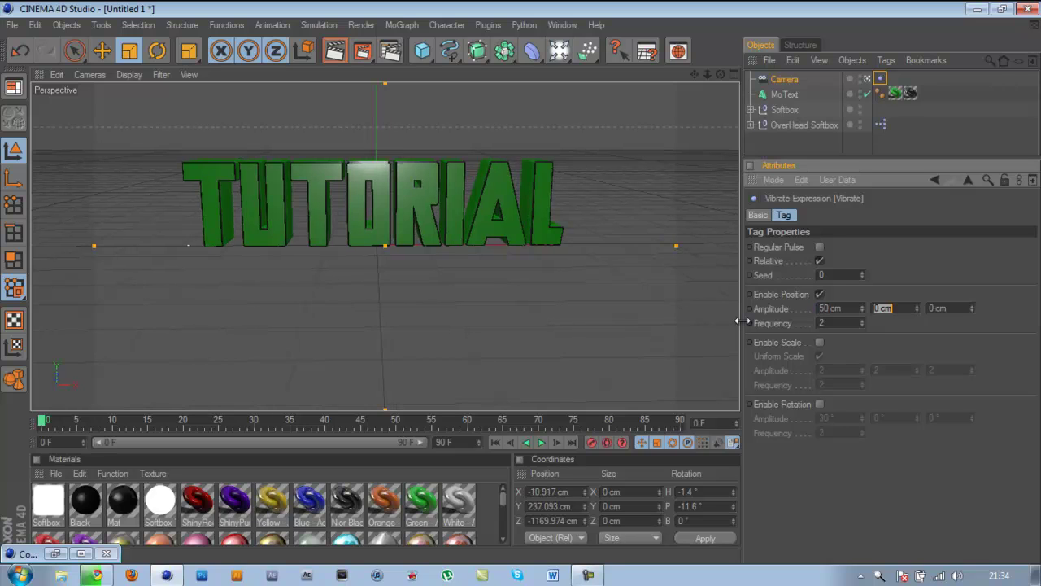
{"action": "type", "text": "50"}
{"action": "key", "text": "Tab"}
{"action": "type", "text": "50"}
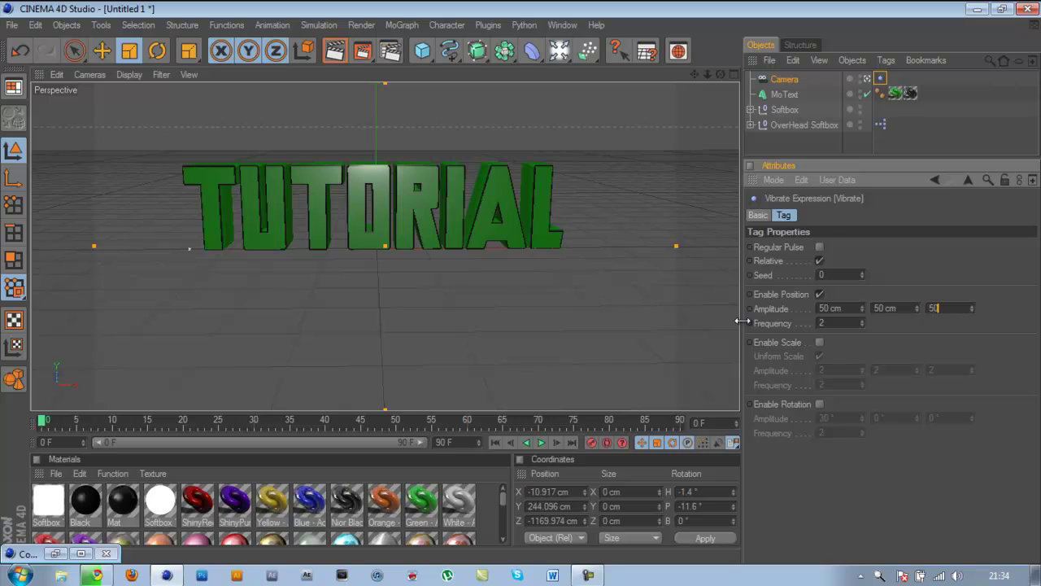
{"action": "double_click", "coordinate": [823, 323]}
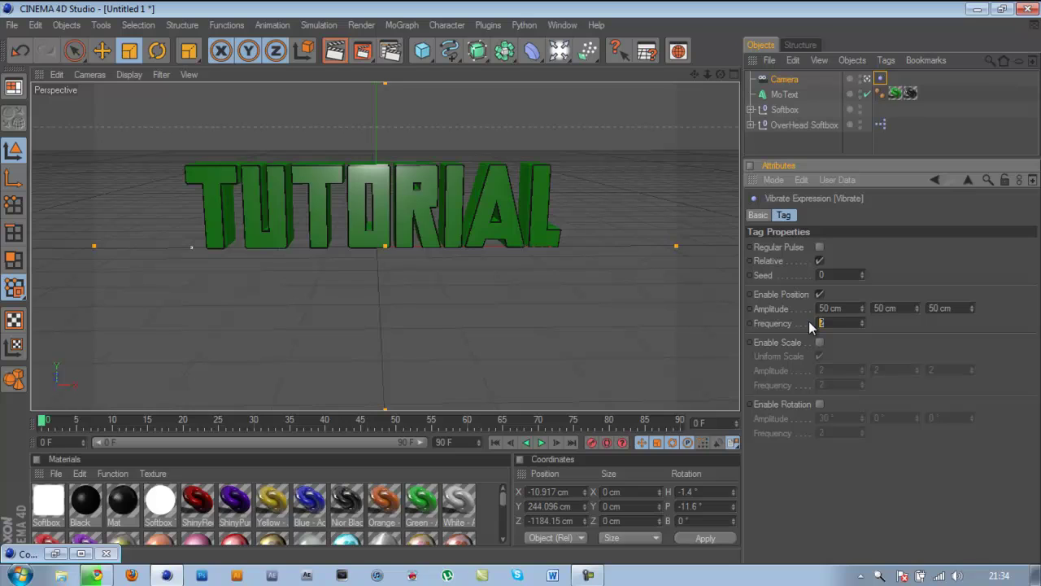
{"action": "key", "text": "Return"}
- Set the timeline end frame to 200 and preview the camera shake
{"action": "double_click", "coordinate": [471, 439]}
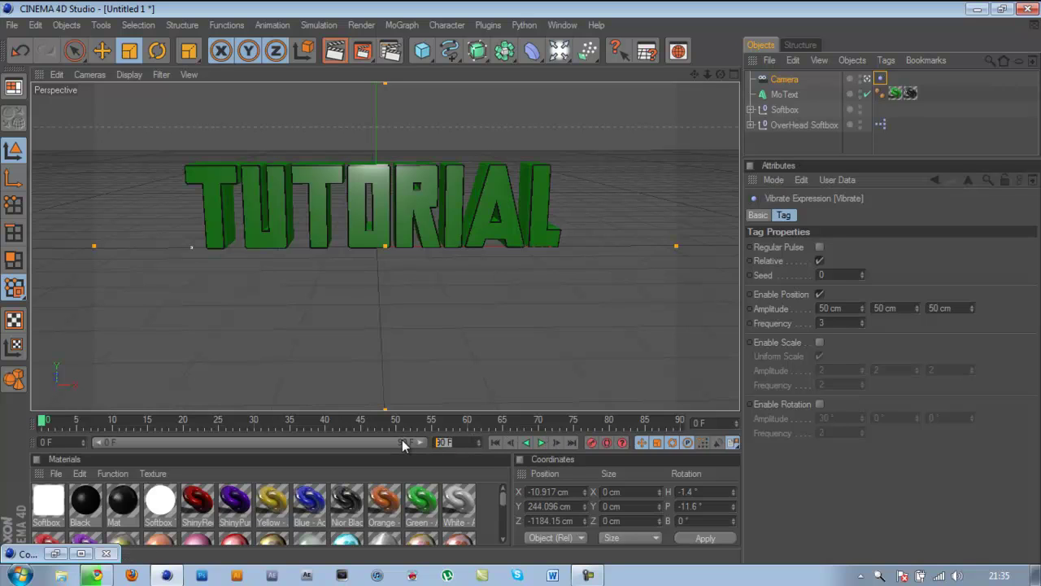
{"action": "type", "text": "200"}
{"action": "left_click", "coordinate": [541, 442]}
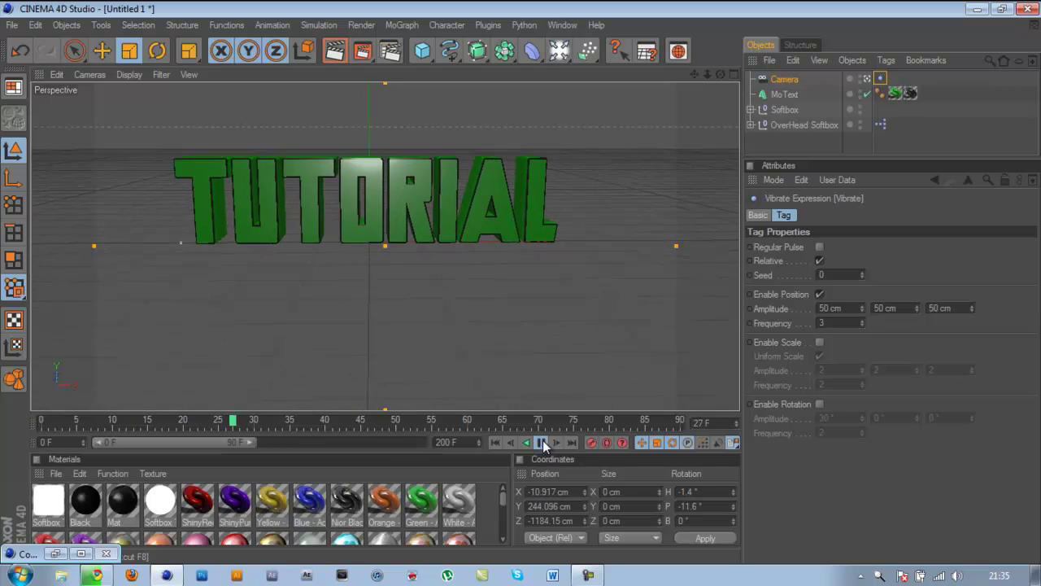
{"action": "left_click", "coordinate": [541, 442]}
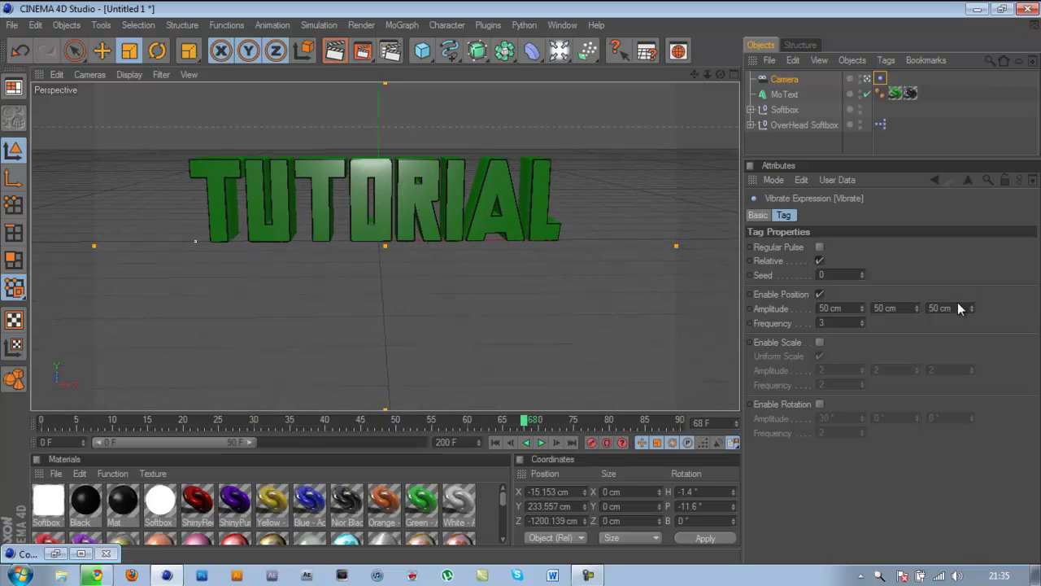
- Lower the Vibrate frequency to 2 and replay the shake from frame 0
{"action": "double_click", "coordinate": [826, 323]}
{"action": "type", "text": "2"}
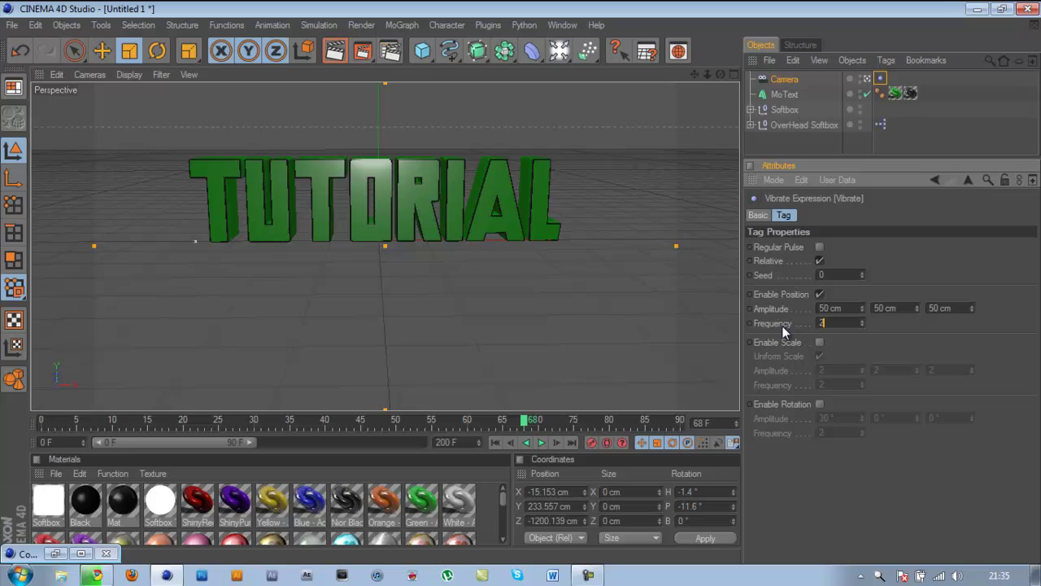
{"action": "left_click", "coordinate": [499, 441]}
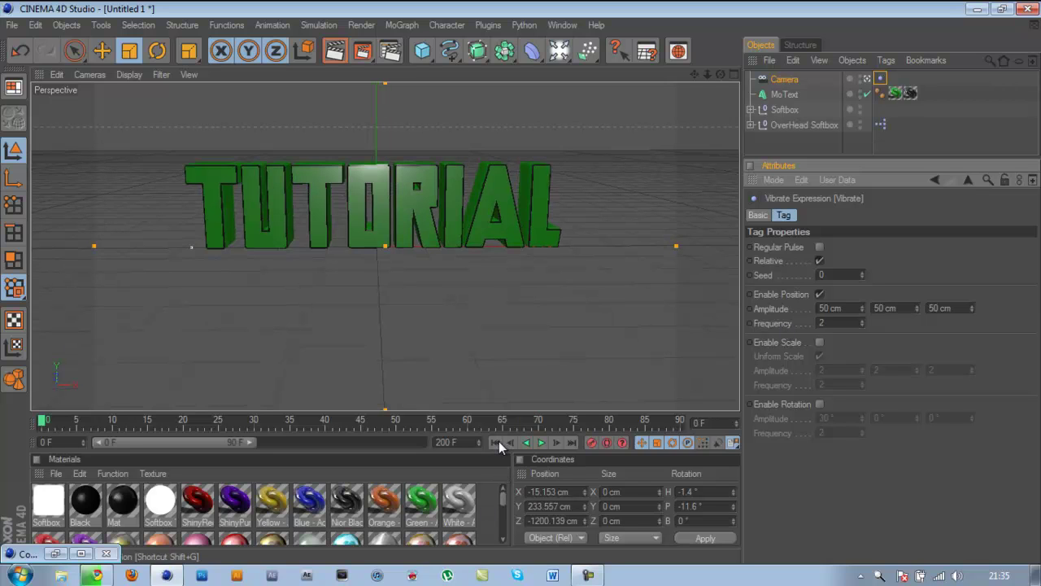
{"action": "left_click", "coordinate": [541, 442]}
{"action": "left_click", "coordinate": [540, 442]}
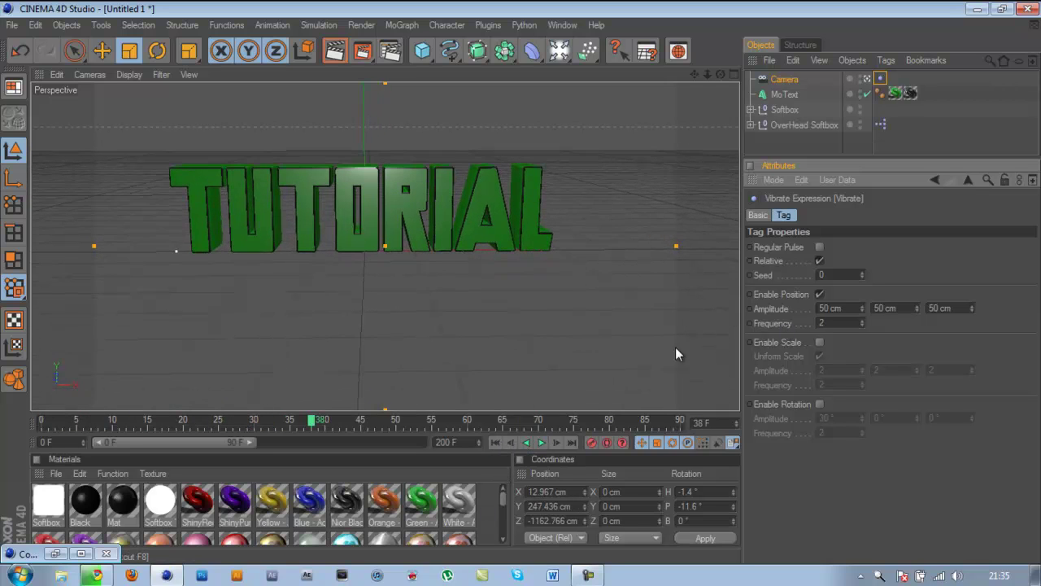
- Lower the Vibrate frequency to 1, replay the gentler shake, and return to frame 0
{"action": "double_click", "coordinate": [822, 323]}
{"action": "type", "text": "1"}
{"action": "left_click", "coordinate": [495, 443]}
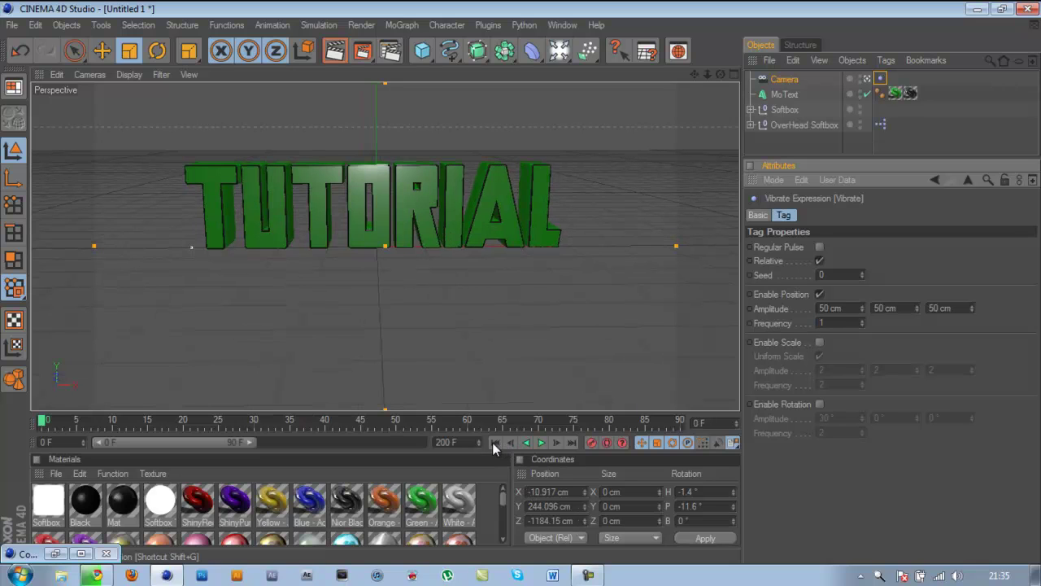
{"action": "left_click", "coordinate": [541, 442]}
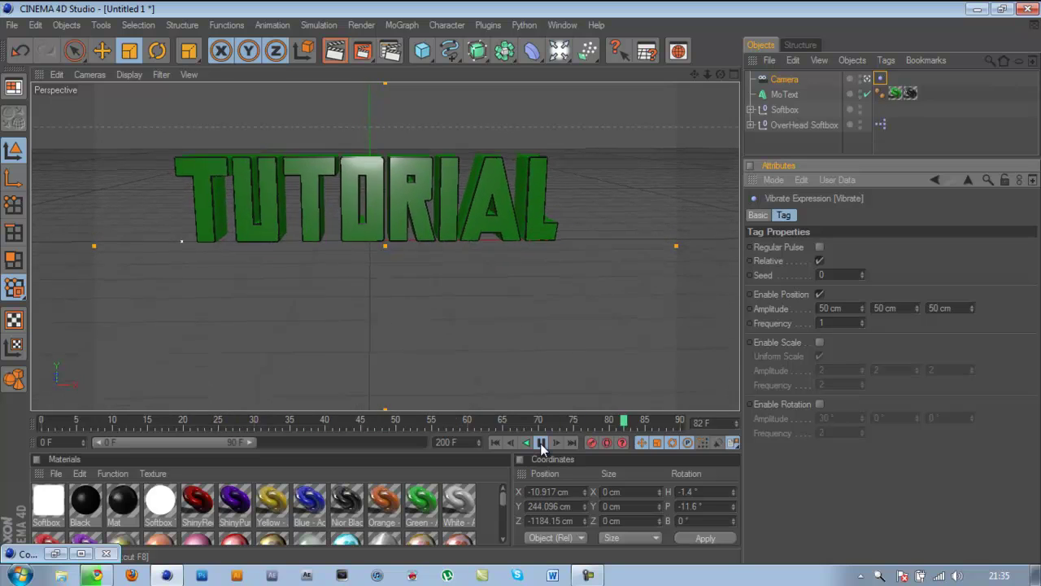
{"action": "left_click", "coordinate": [541, 443]}
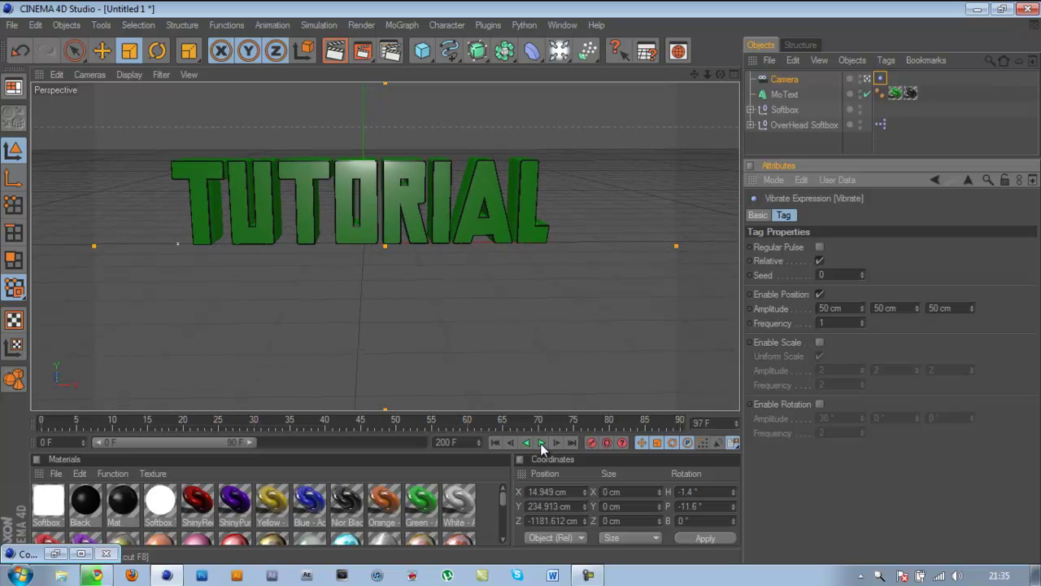
{"action": "left_click", "coordinate": [498, 441]}
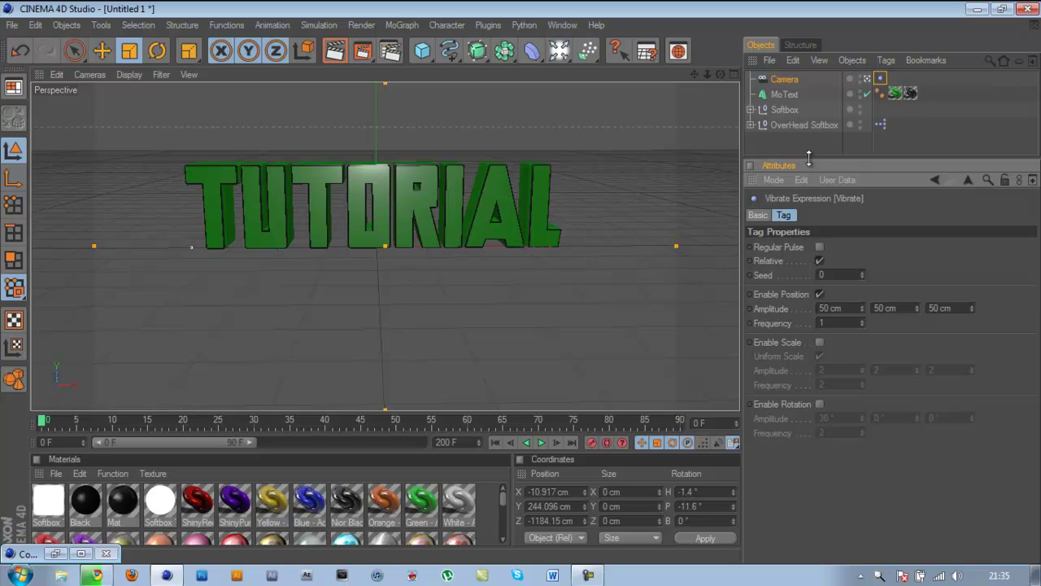
{"action": "left_click_drag", "start_coordinate": [809, 157], "coordinate": [818, 185]}
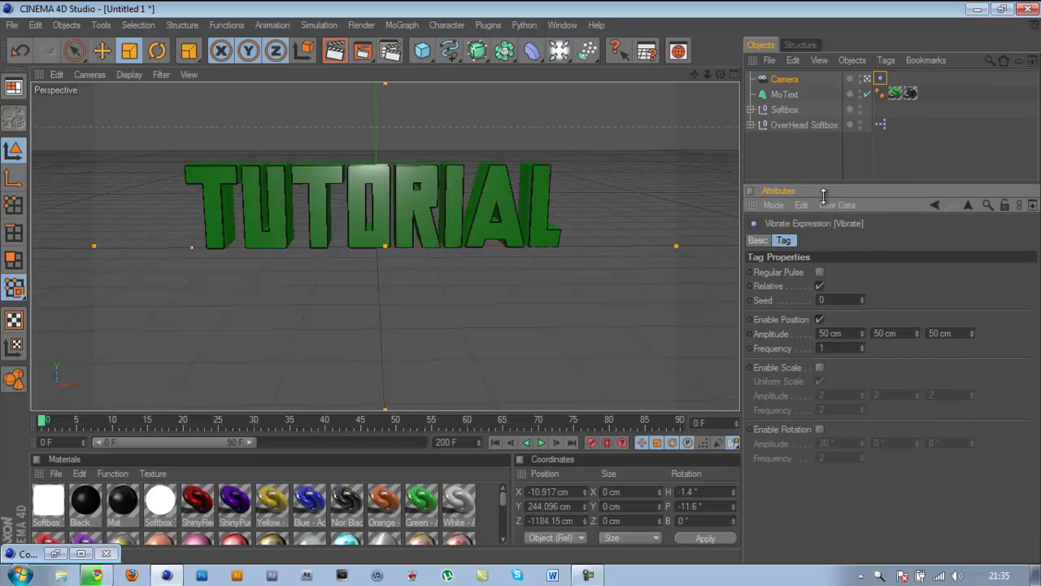
{"action": "left_click", "coordinate": [820, 368]}
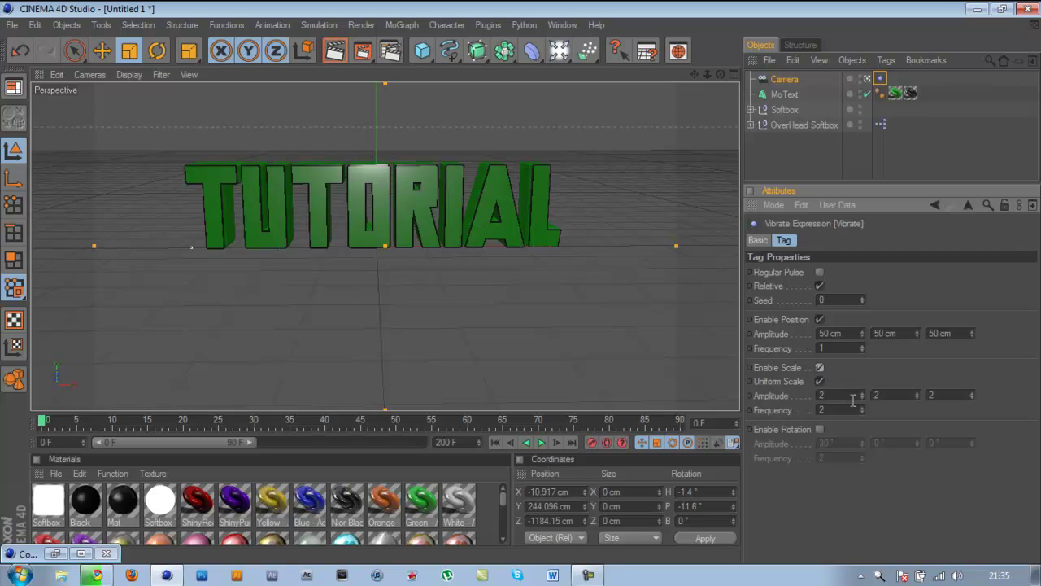
{"action": "left_click", "coordinate": [820, 429]}
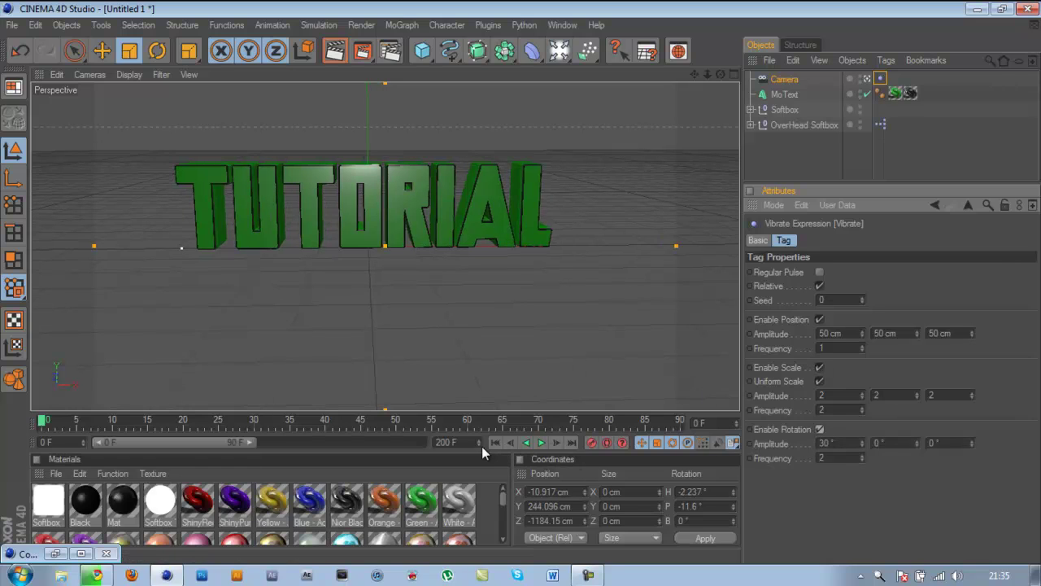
{"action": "left_click", "coordinate": [540, 442]}
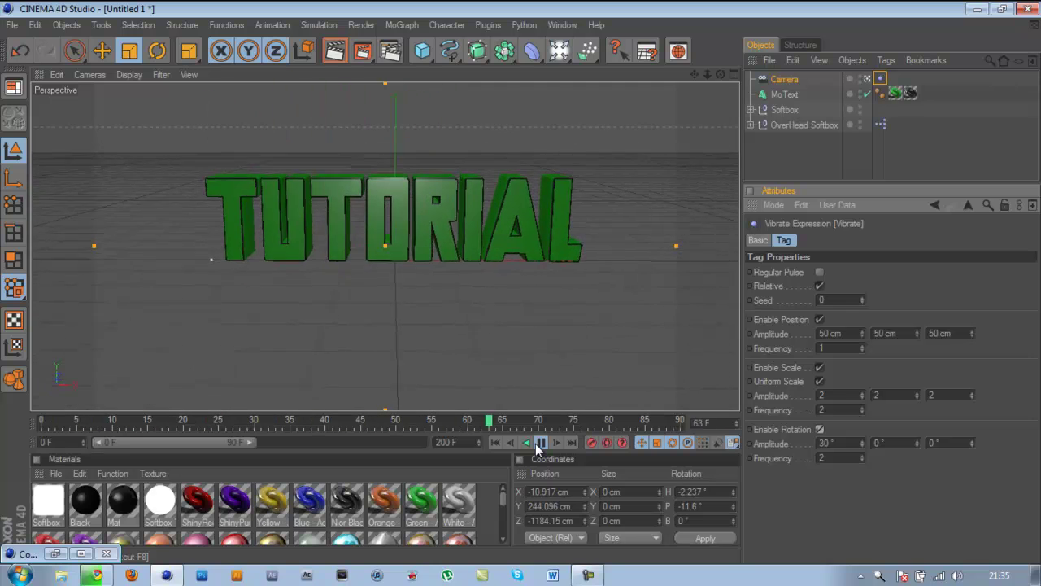
{"action": "left_click", "coordinate": [539, 443]}
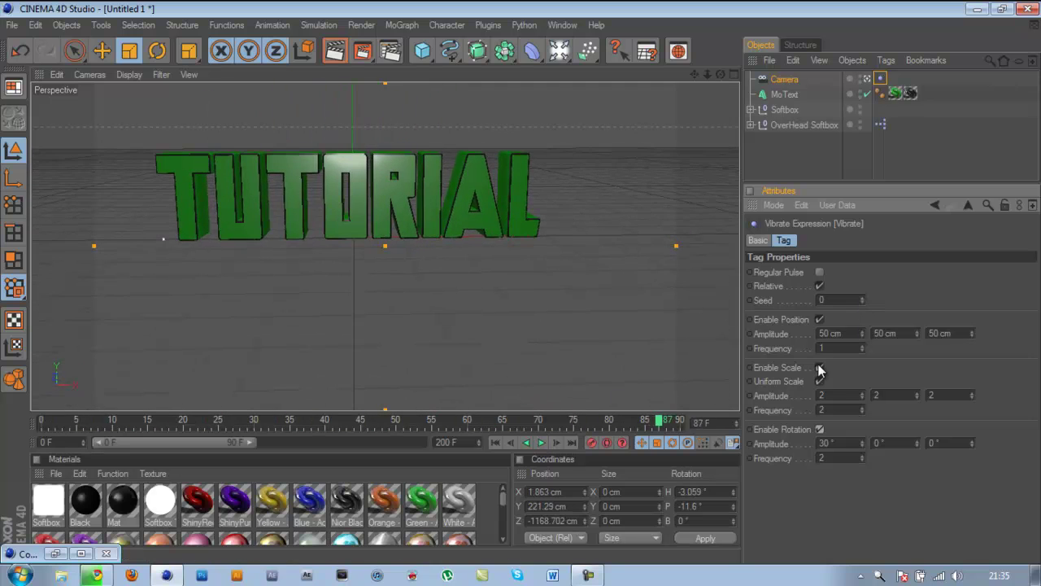
{"action": "left_click", "coordinate": [819, 367]}
{"action": "left_click", "coordinate": [497, 444]}
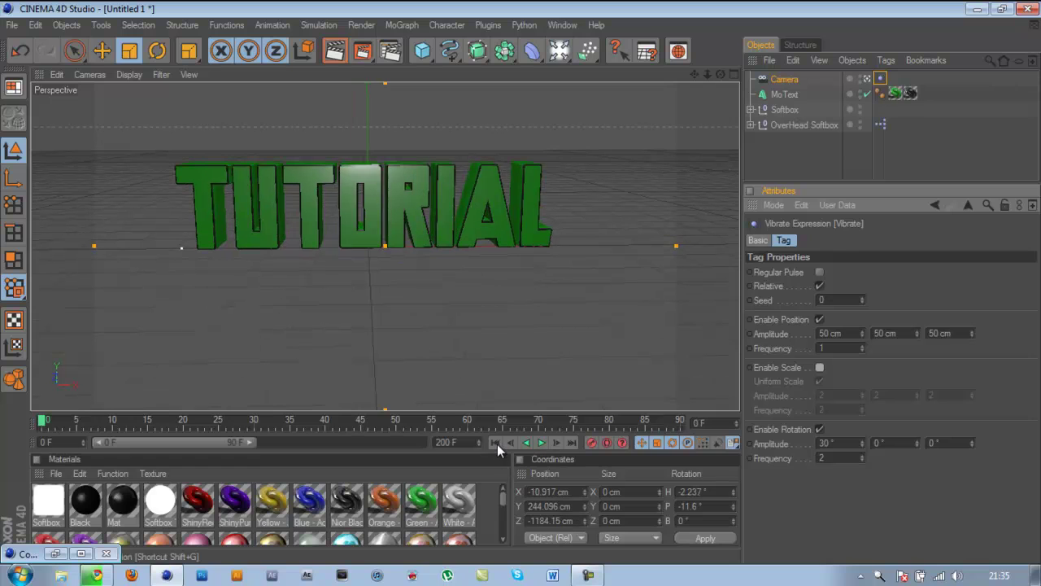
{"action": "left_click", "coordinate": [539, 443]}
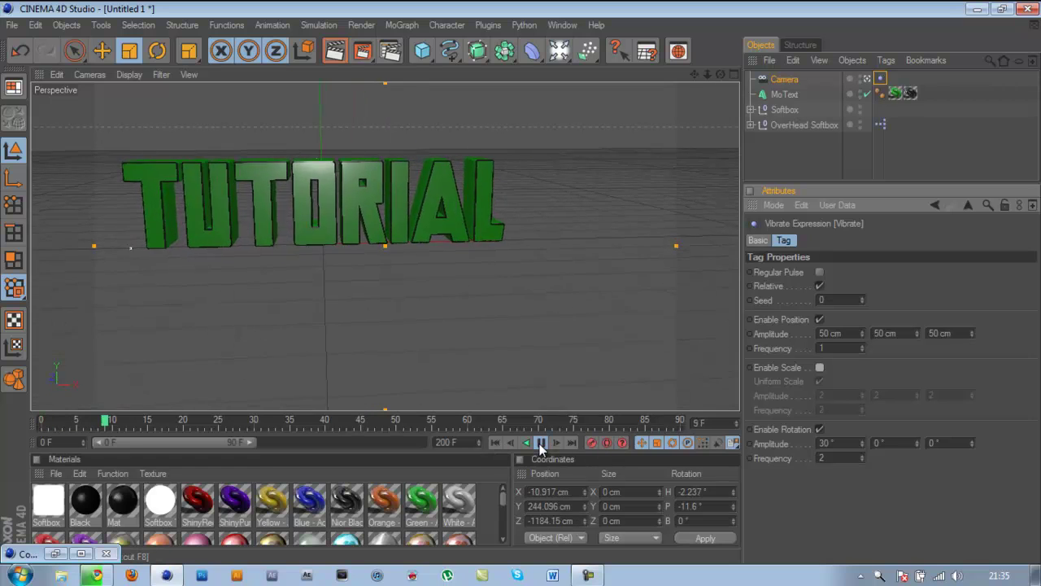
{"action": "left_click", "coordinate": [539, 443]}
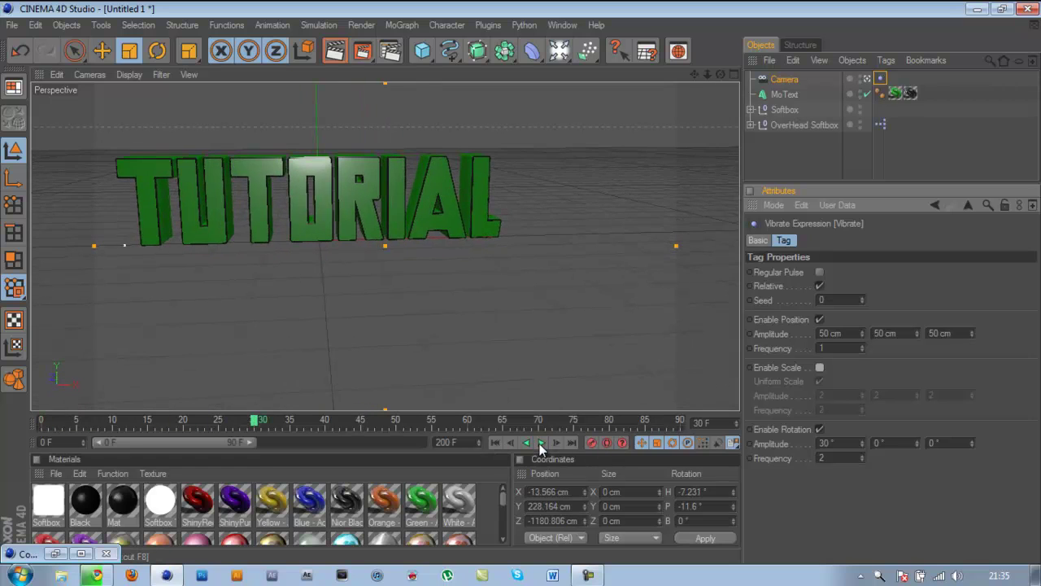
{"action": "left_click", "coordinate": [819, 430]}
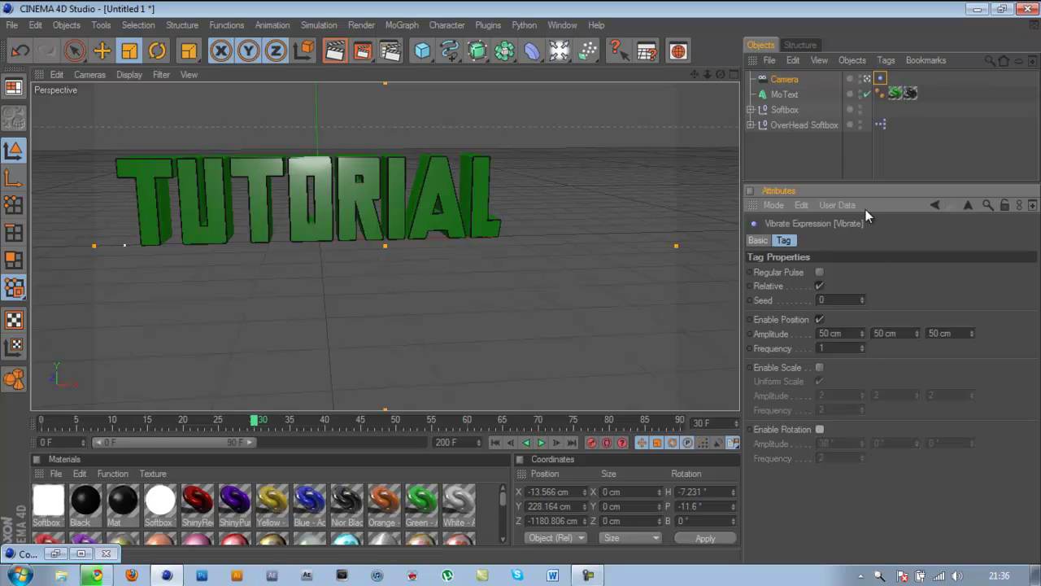
- Dismiss the leftover minimized panel at the bottom-left of the Cinema 4D window
{"action": "left_click", "coordinate": [106, 553]}
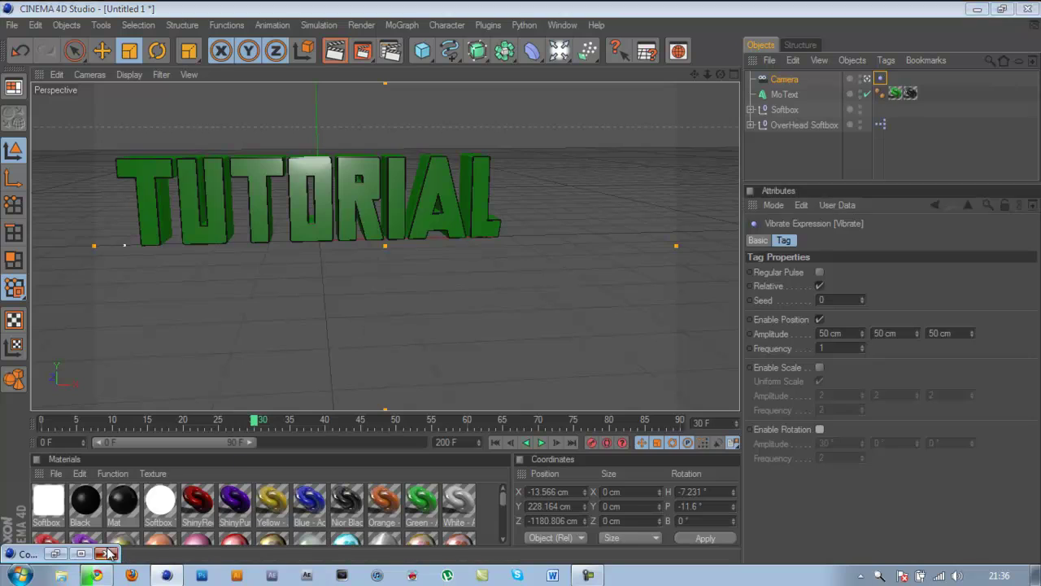